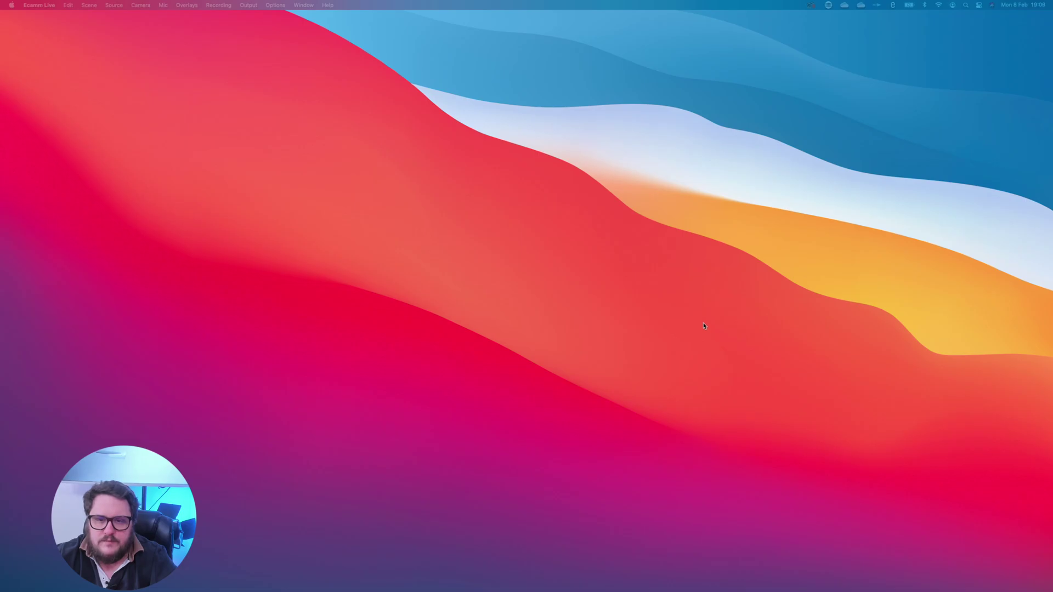
- Enable the Construction Industry Scheme in QuickBooks' advanced account settings with the company's UTR number, save, and open the CIS tax page
key("ctrl+Right")
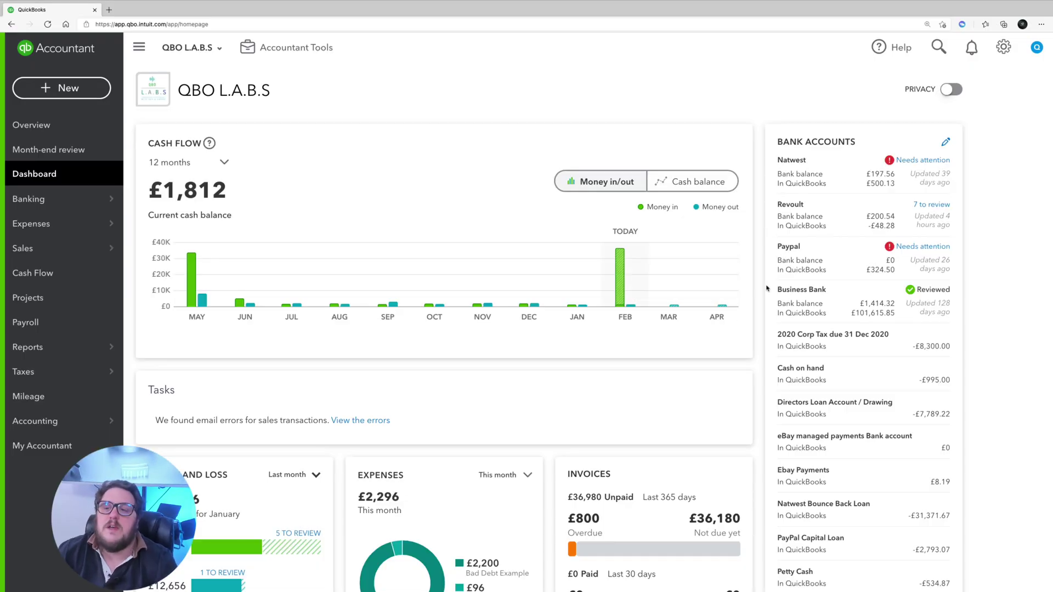
left_click(1003, 48)
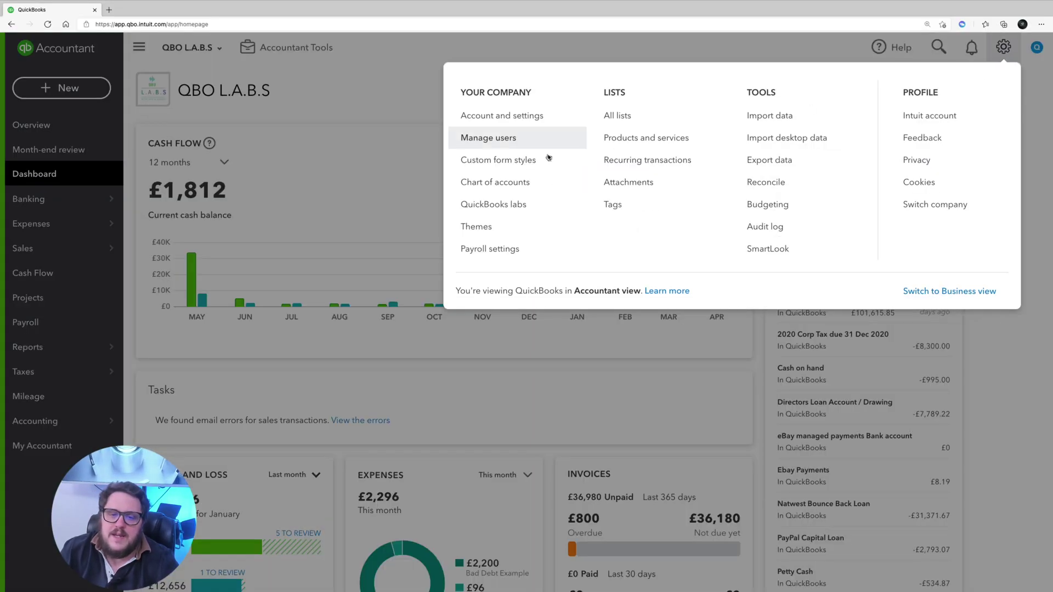
left_click(495, 120)
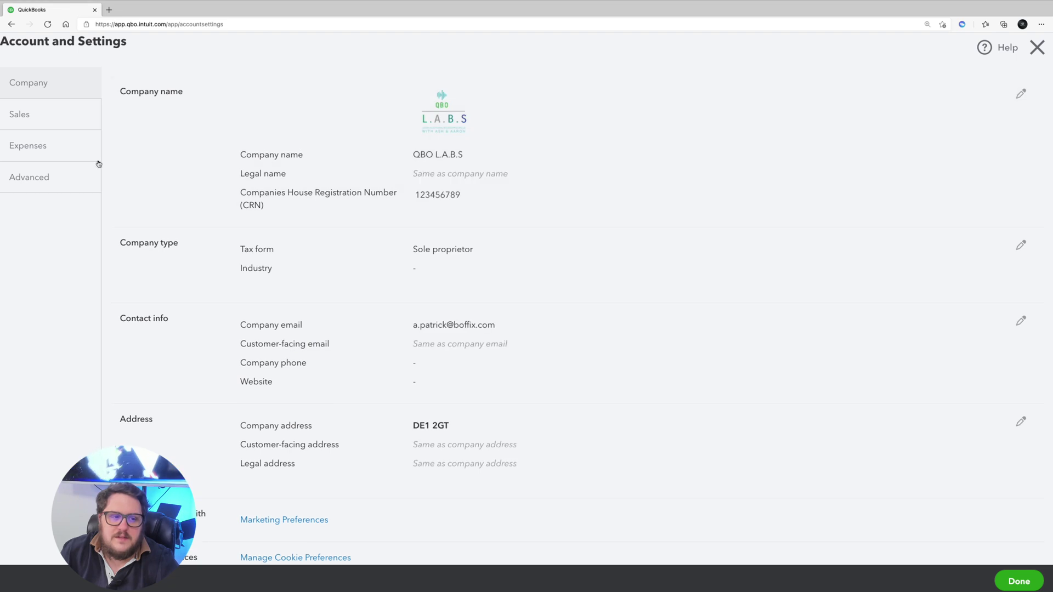
left_click(31, 182)
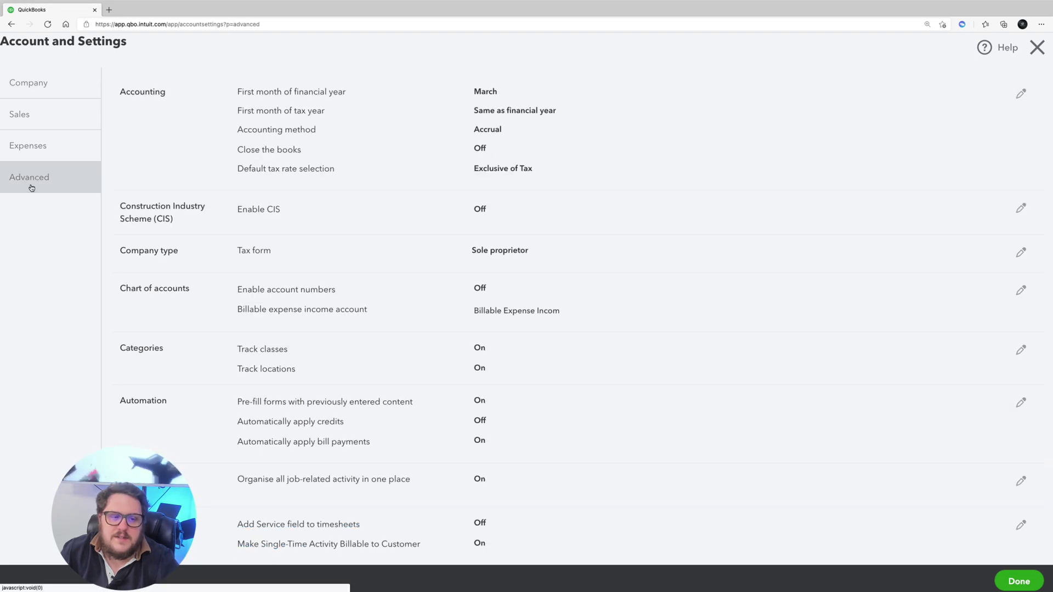
left_click(286, 226)
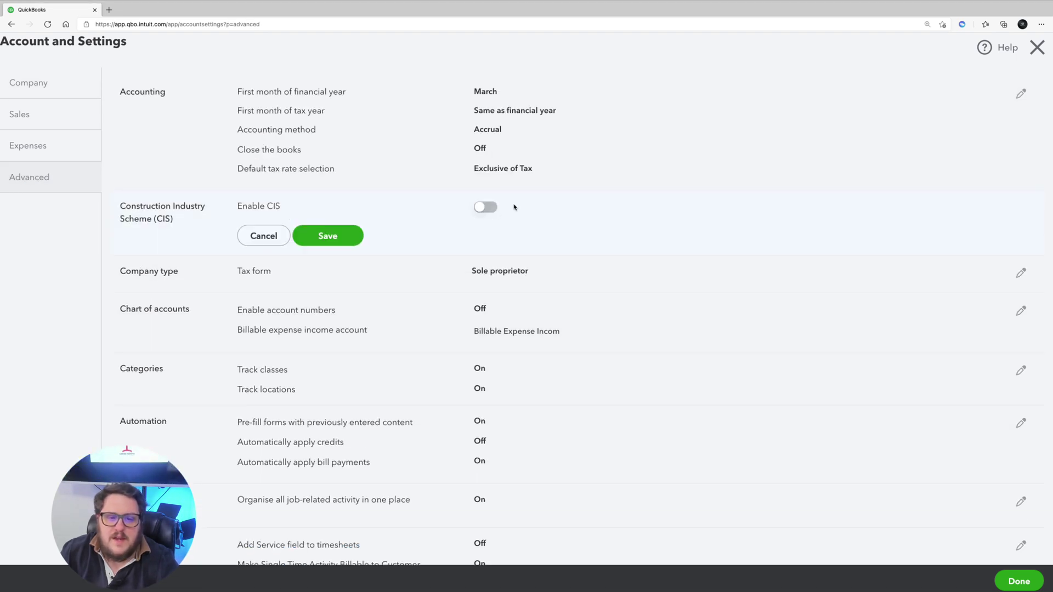
left_click(483, 213)
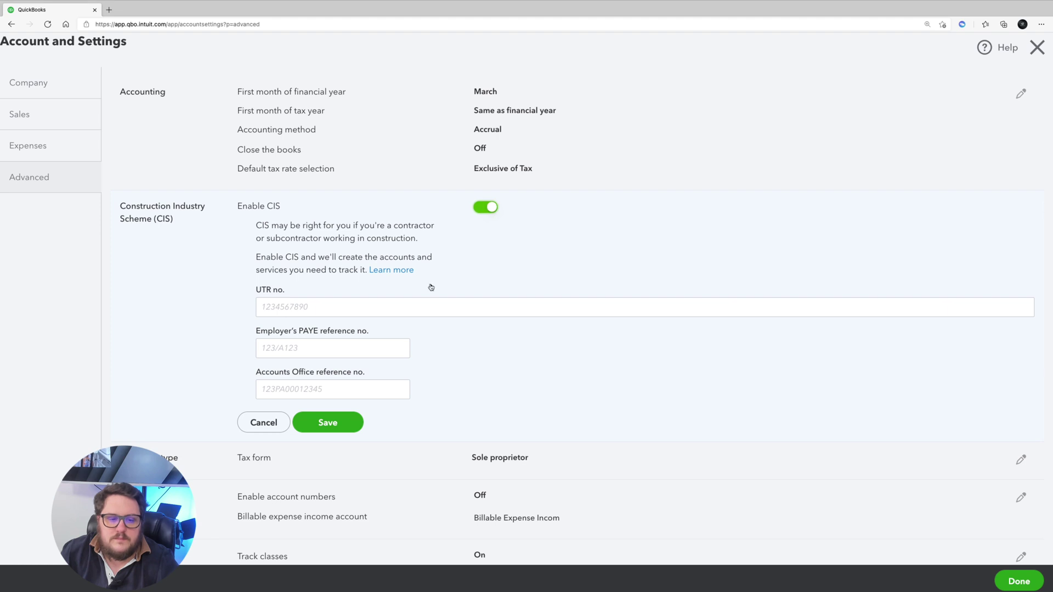
type("123456789")
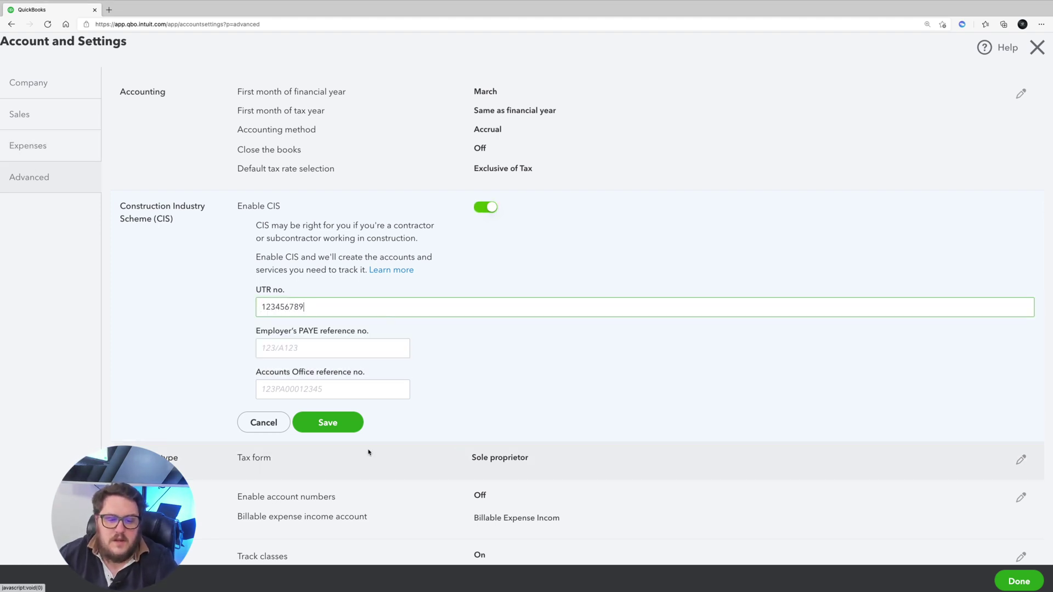
left_click(327, 422)
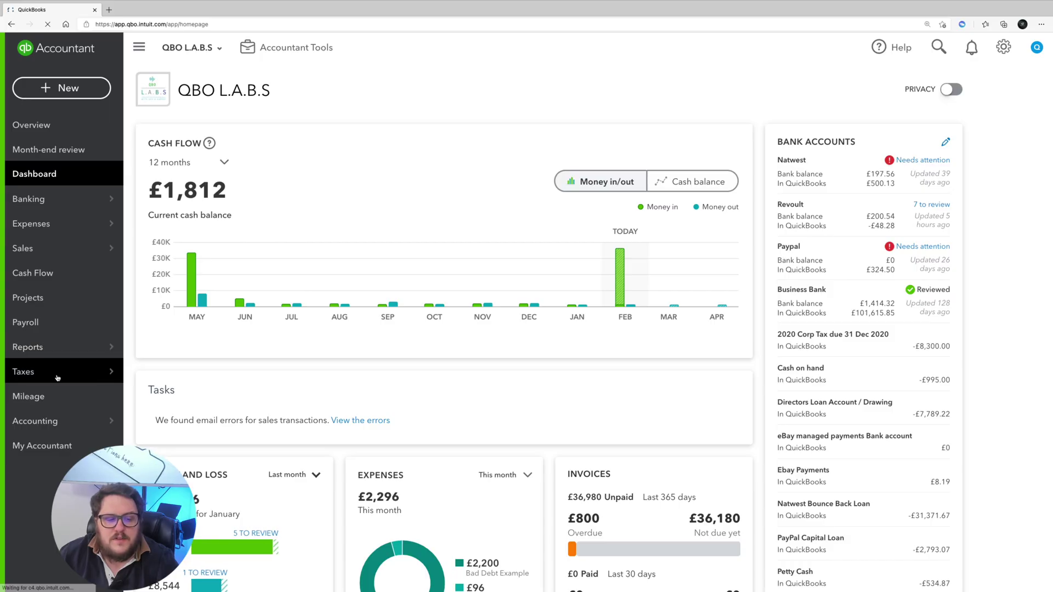
mouse_move(63, 375)
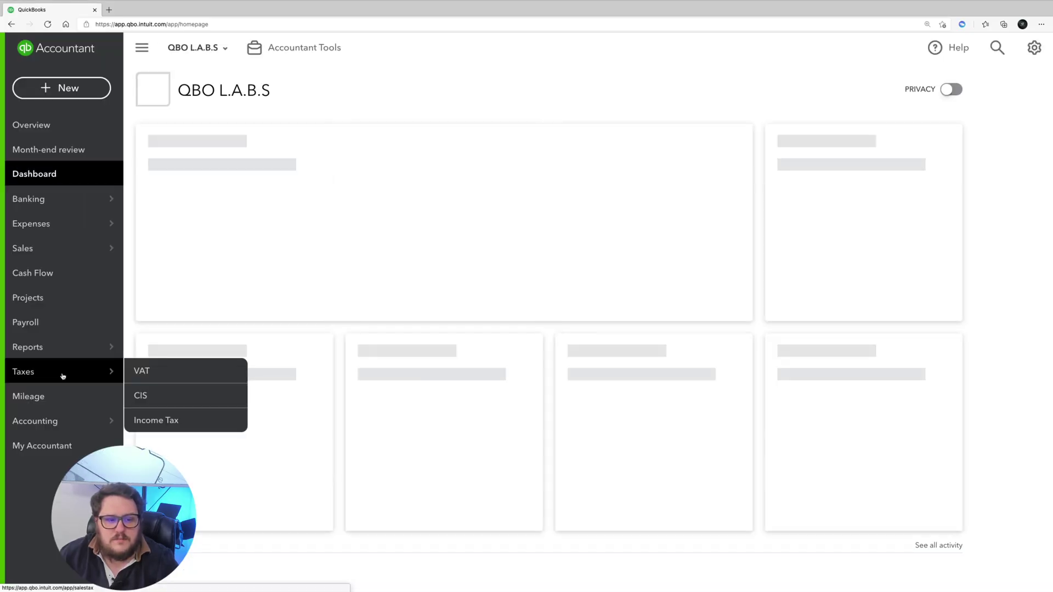
left_click(171, 399)
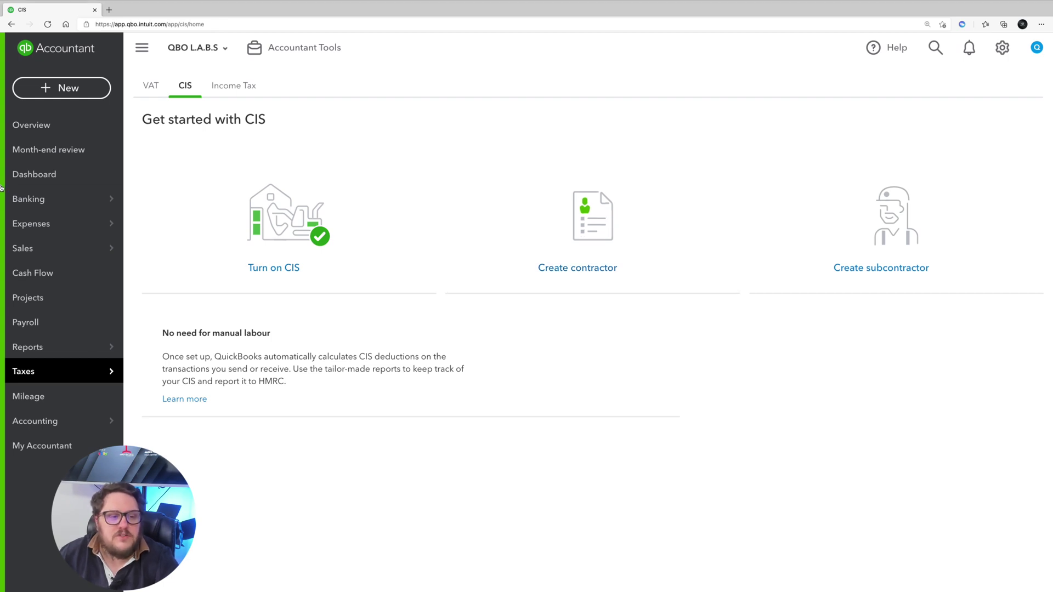
- Mark the customer Derby City Council as a CIS contractor and save the customer record
mouse_move(43, 244)
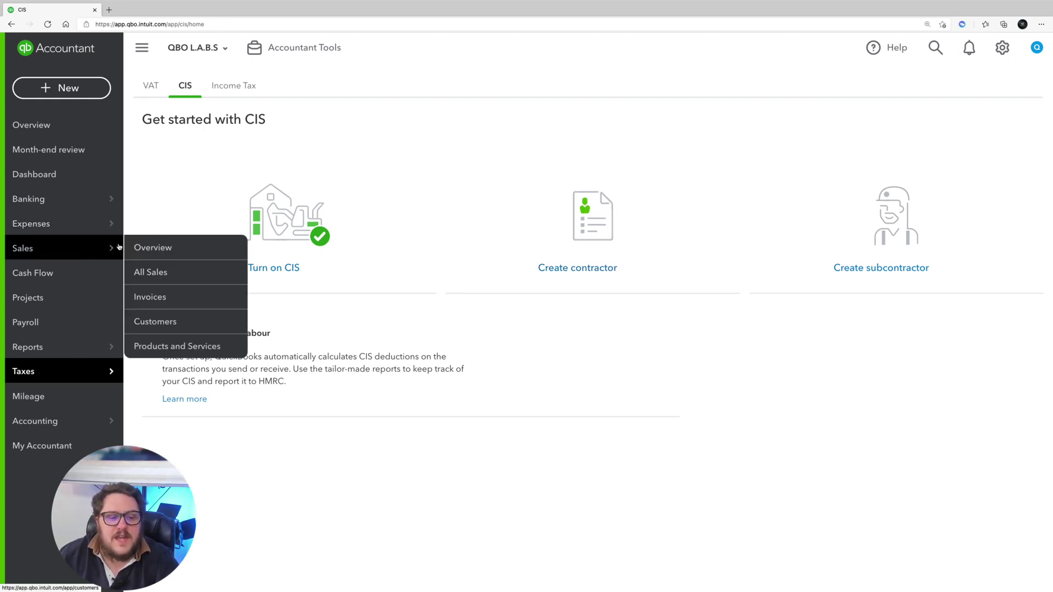
left_click(159, 323)
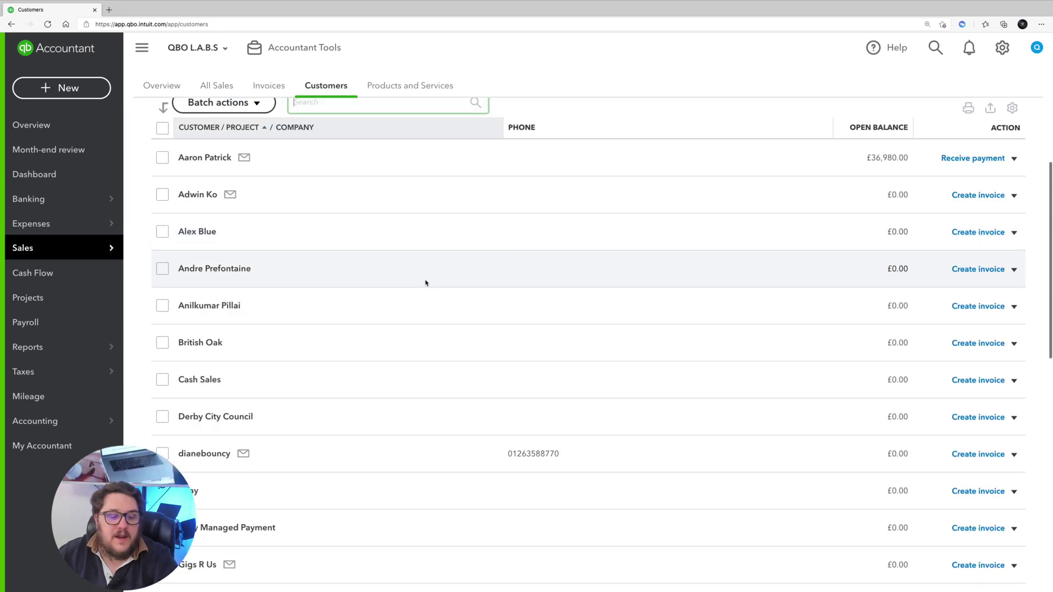
left_click(211, 417)
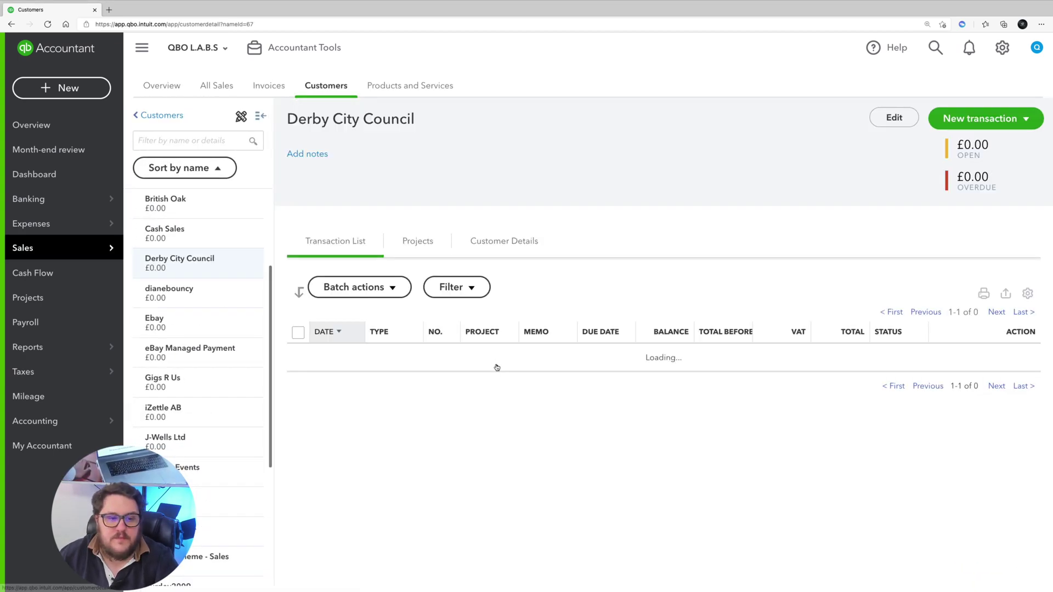
left_click(891, 118)
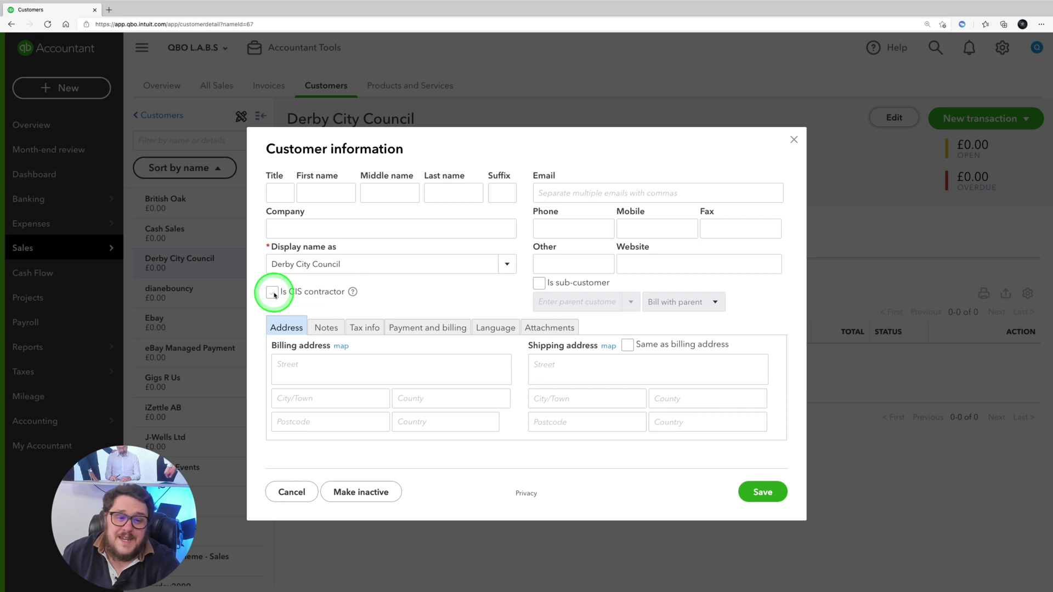
left_click(273, 293)
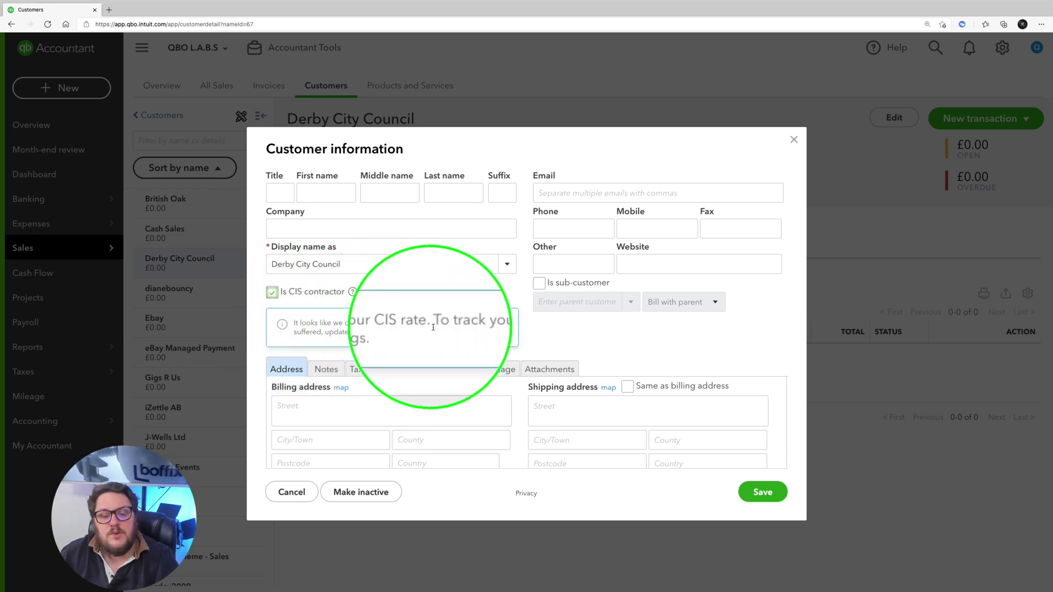
left_click(762, 492)
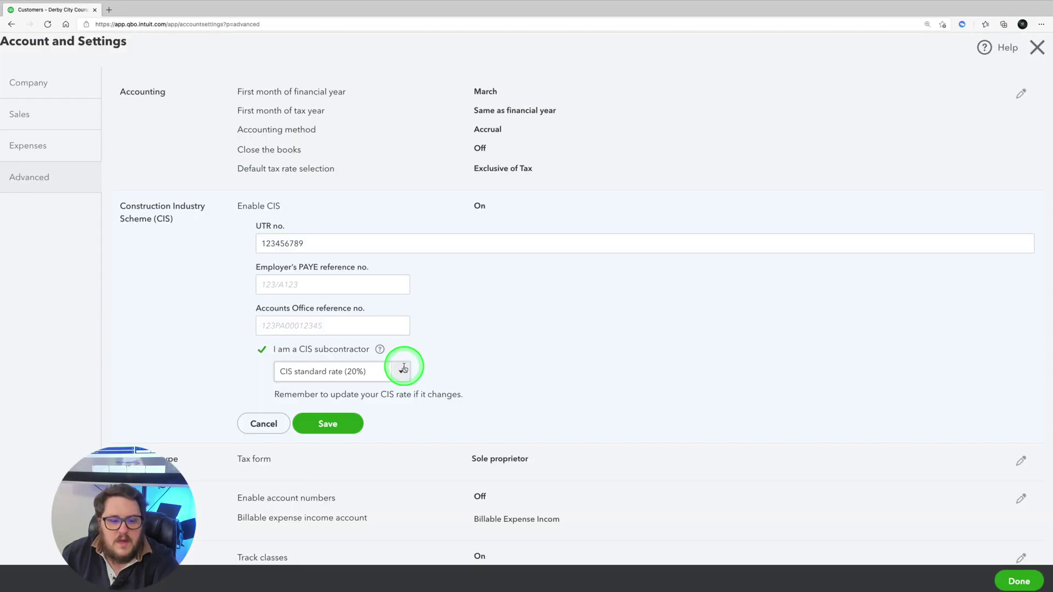
- Set the company's CIS subcontractor rate to CIS standard rate (20%), save it, and close the account settings
left_click(404, 369)
left_click(355, 414)
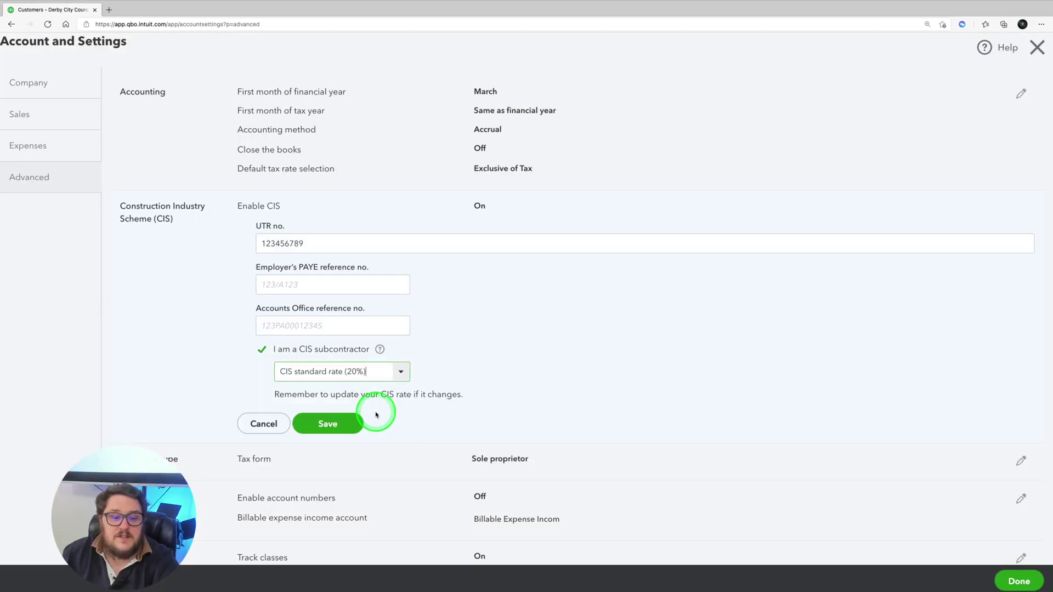
left_click(319, 422)
left_click(1037, 48)
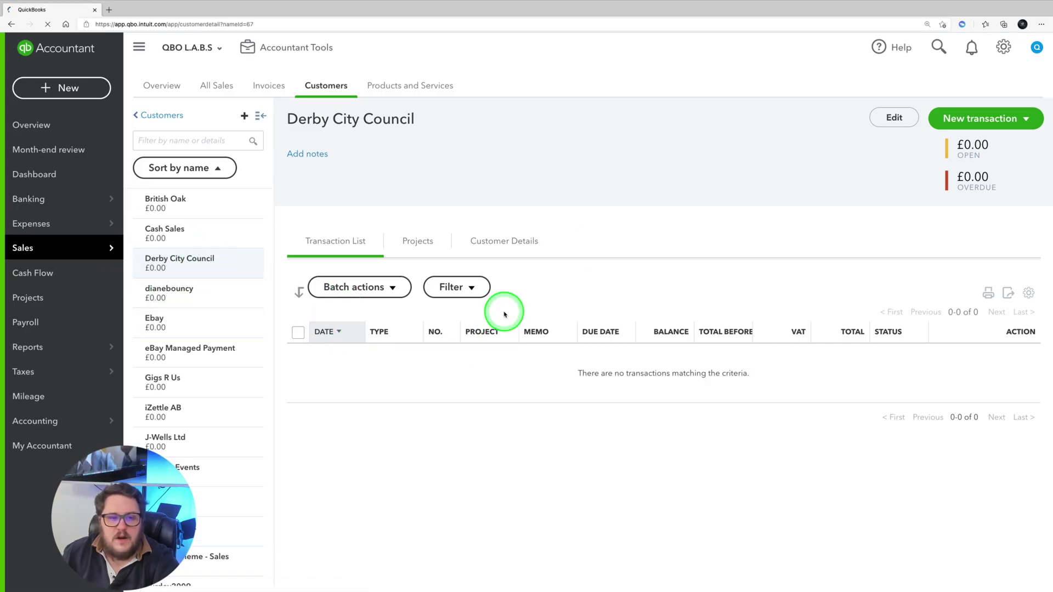
- Create an invoice for Derby City Council with one CIS labour standard (20%) line at a rate of 1000
left_click(964, 118)
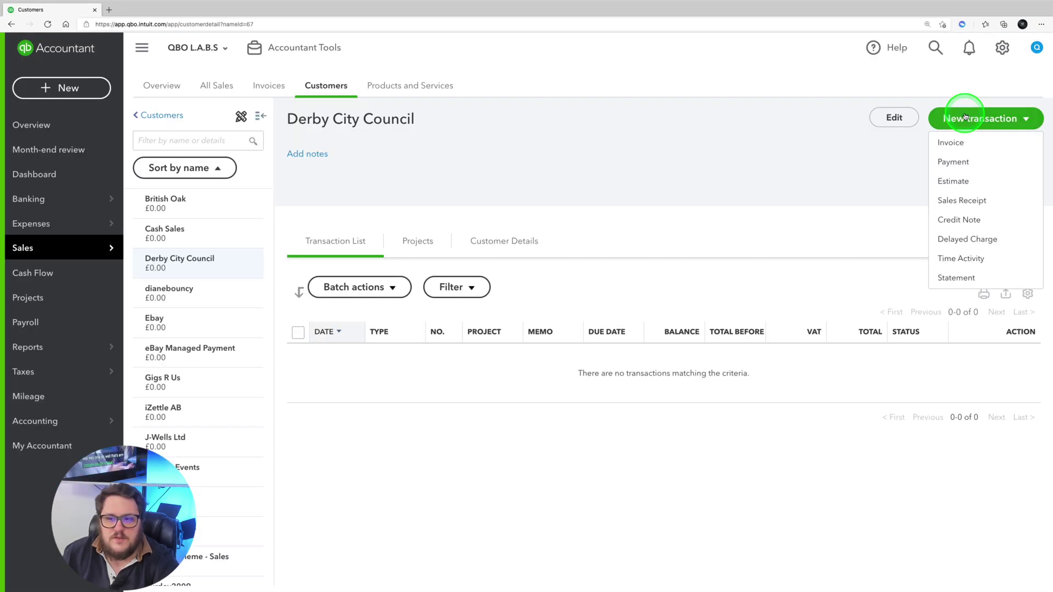
left_click(962, 144)
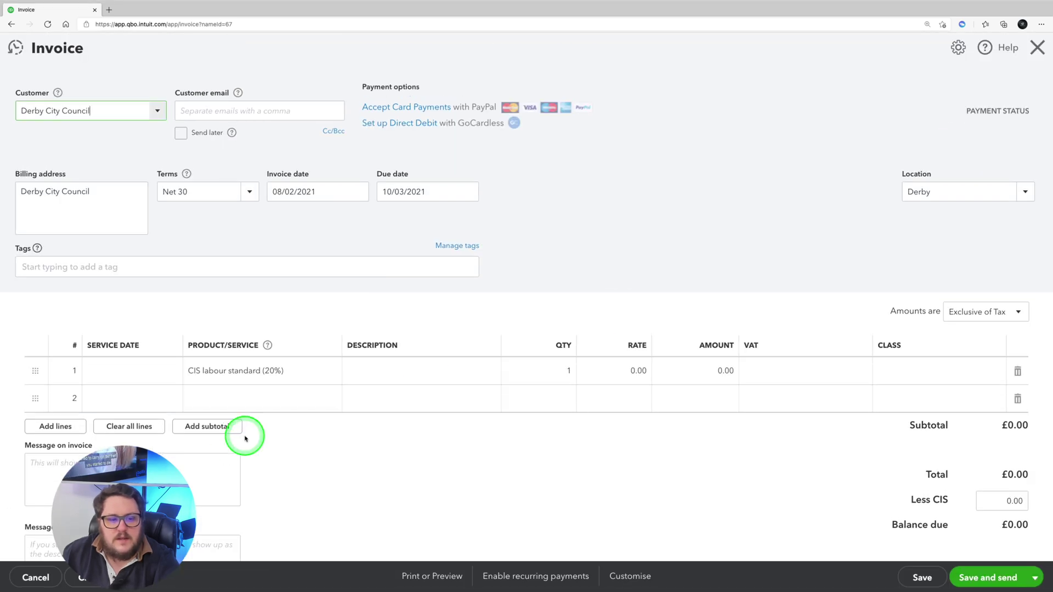
left_click(263, 370)
left_click(329, 371)
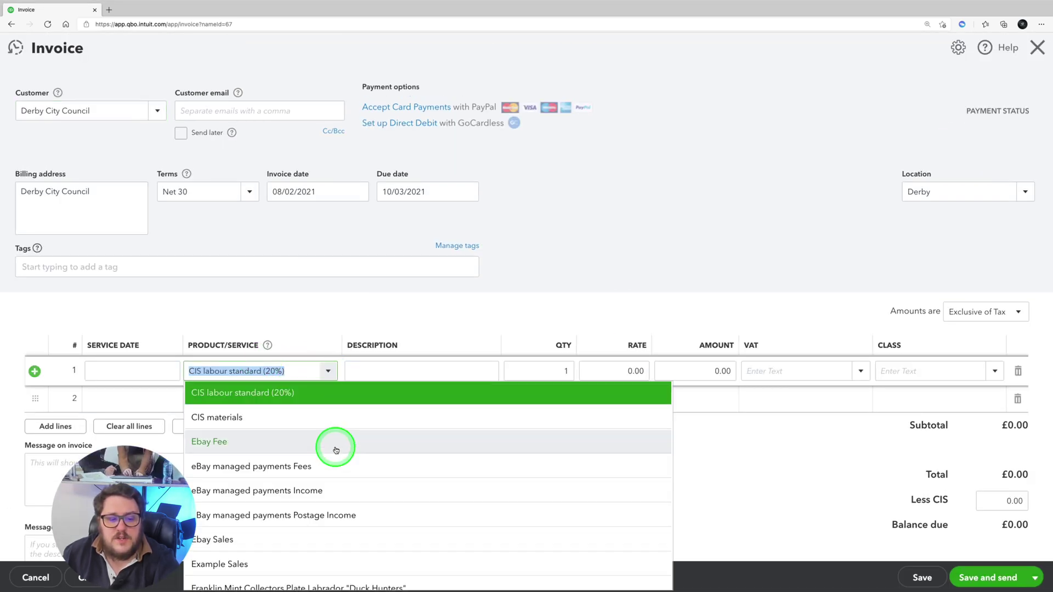
scroll(331, 430, "up", 2)
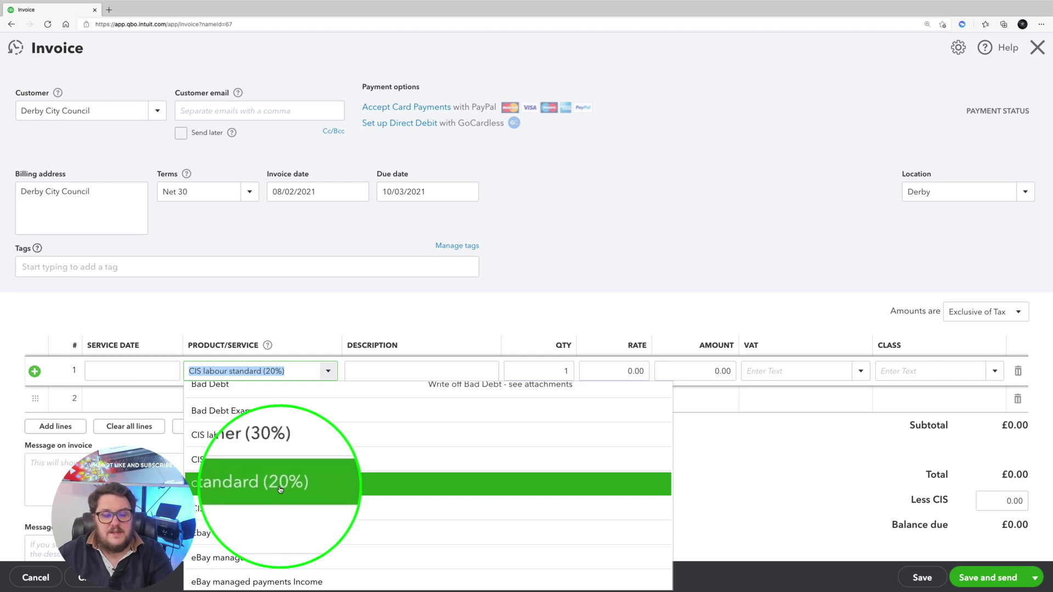
left_click(249, 487)
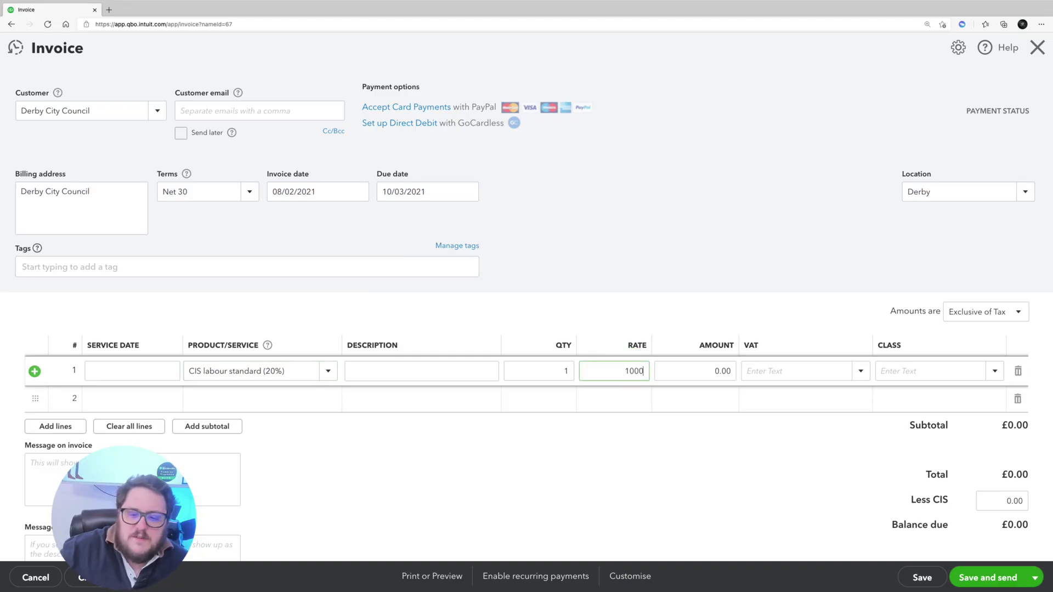
left_click(504, 318)
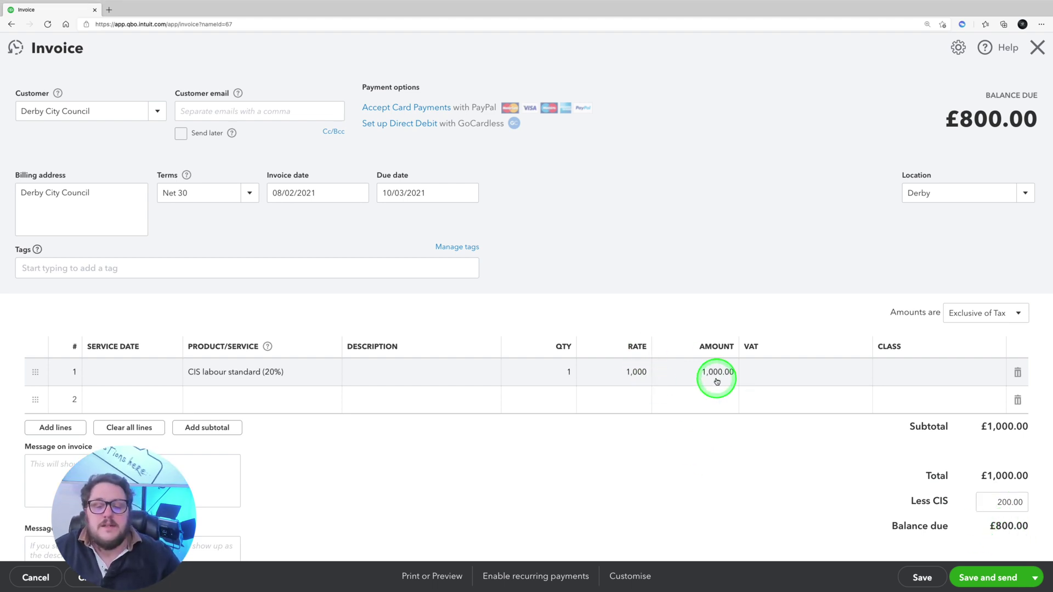
- Examine the VAT options for the invoice line and the list of switchable VAT rates
left_click(839, 376)
left_click(859, 373)
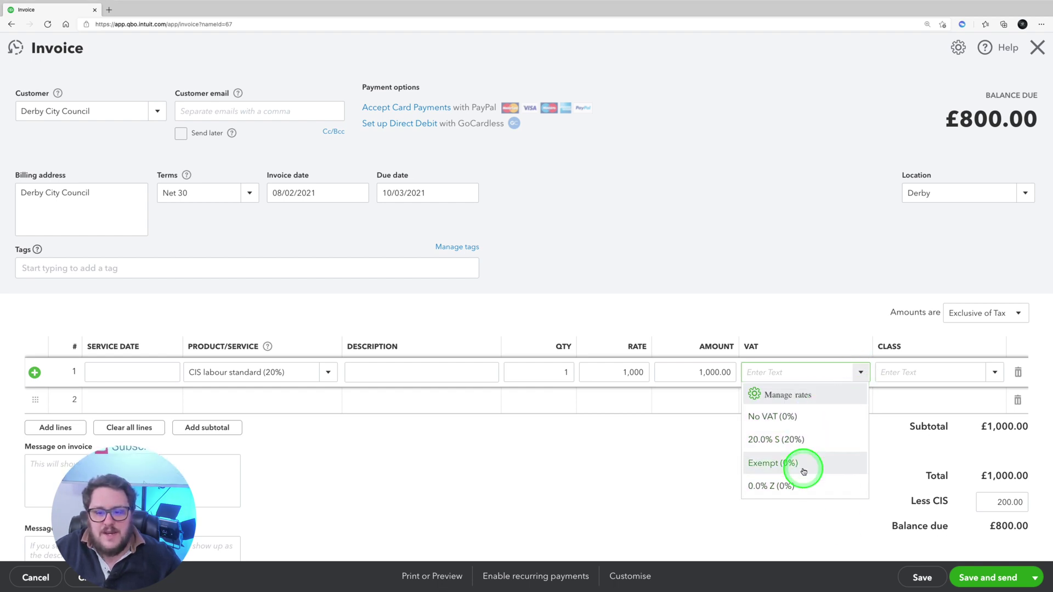
left_click(762, 395)
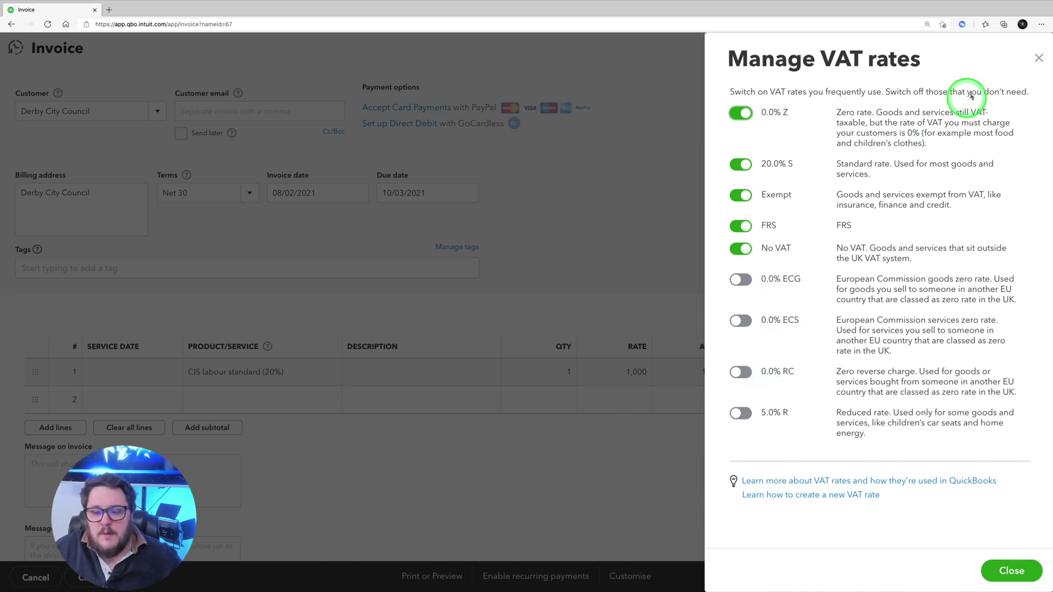
left_click(1038, 58)
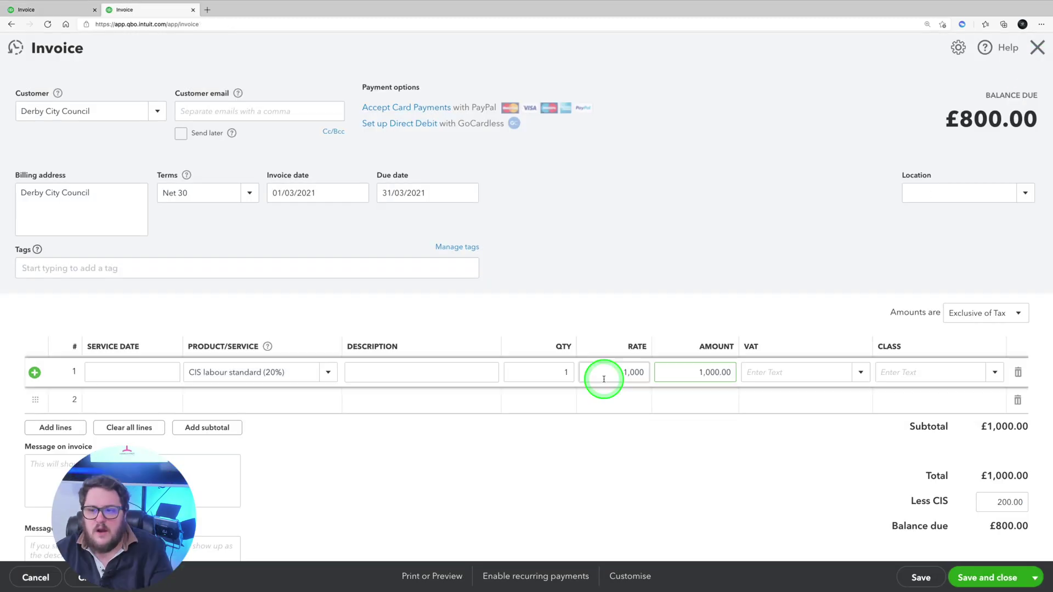
- Apply the 20.0% RC CIS QBC VAT rate to the CIS labour line of the invoice dated 01/03/2021
left_click(702, 370)
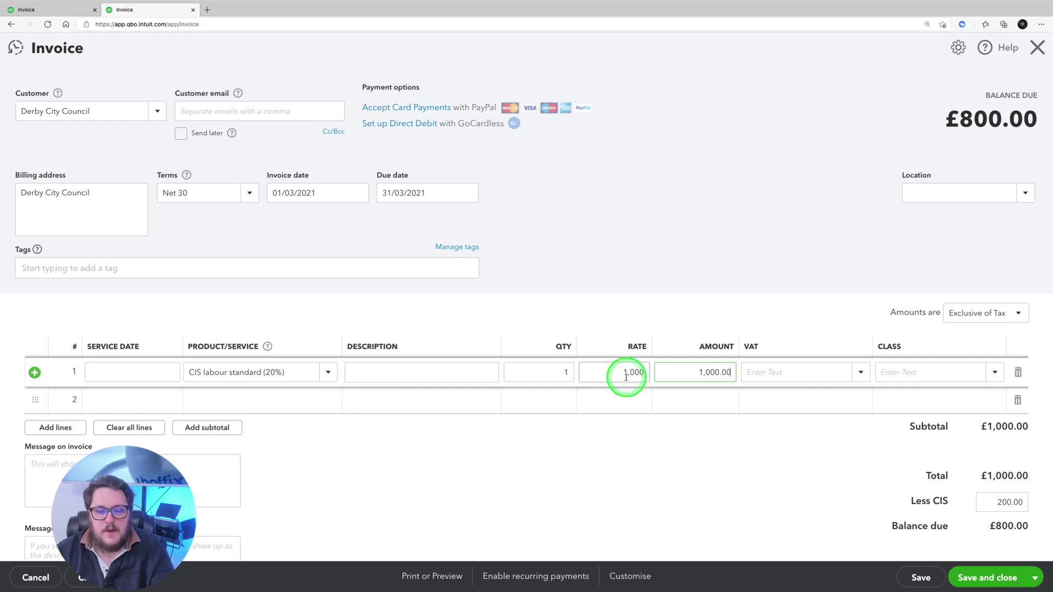
left_click(857, 372)
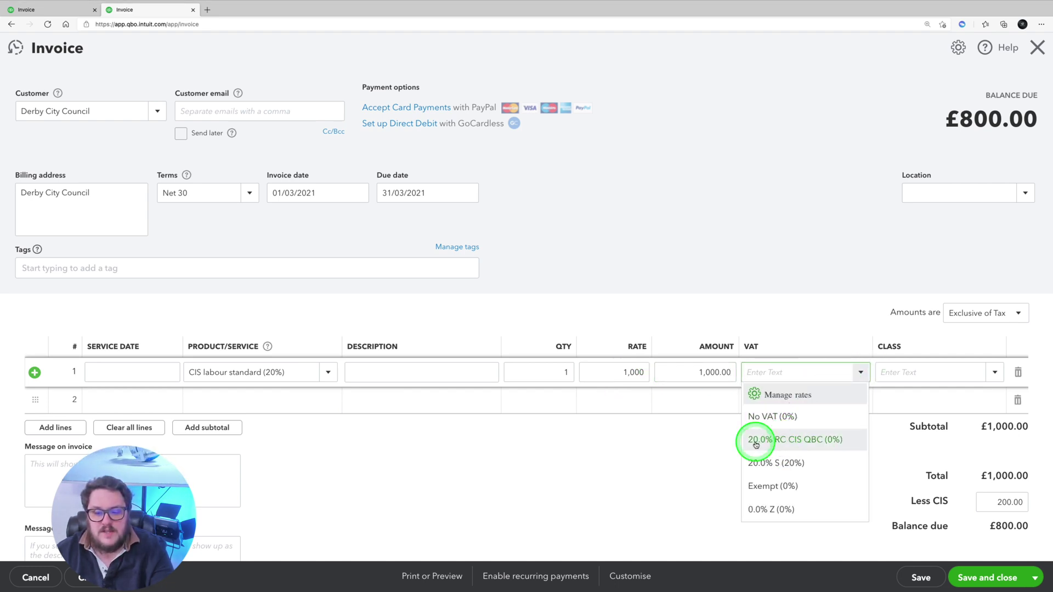
left_click(784, 440)
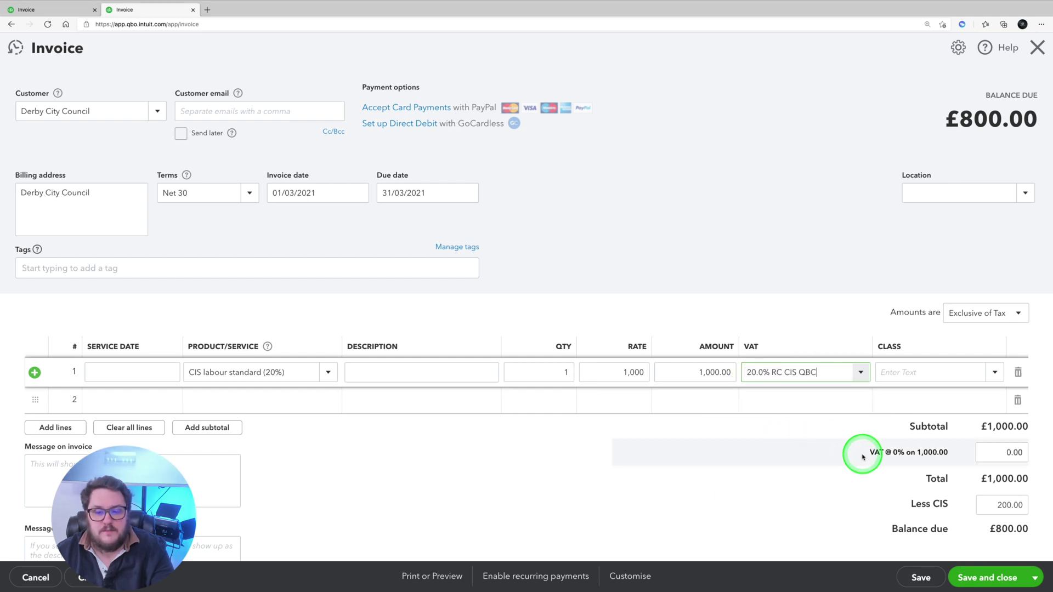
left_click(802, 449)
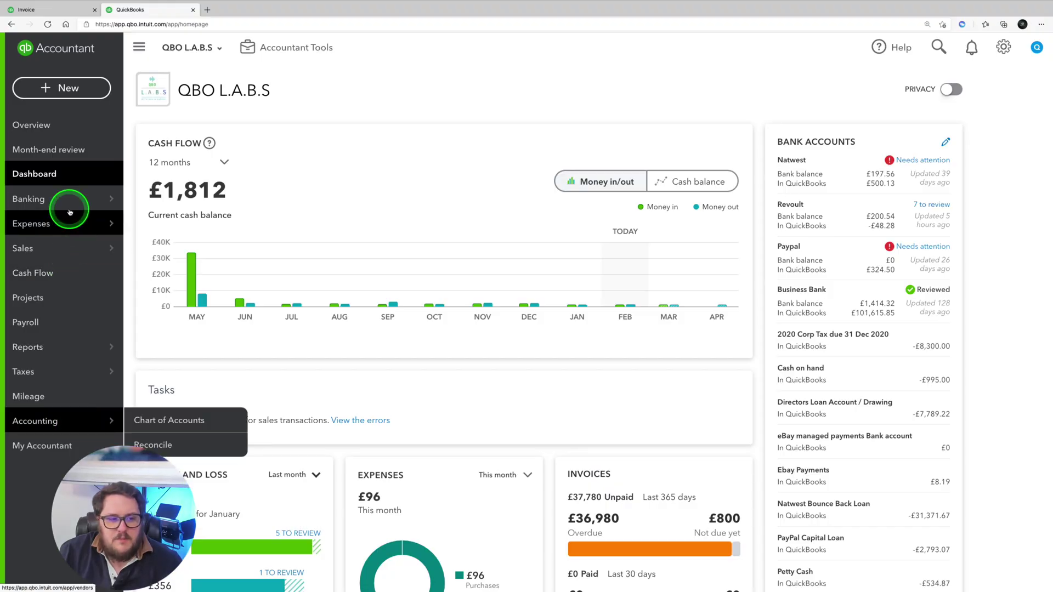
- Set the tax of the CIS labour standard (20%) service in Products and Services to 20.0% RC CIS QBC
mouse_move(64, 205)
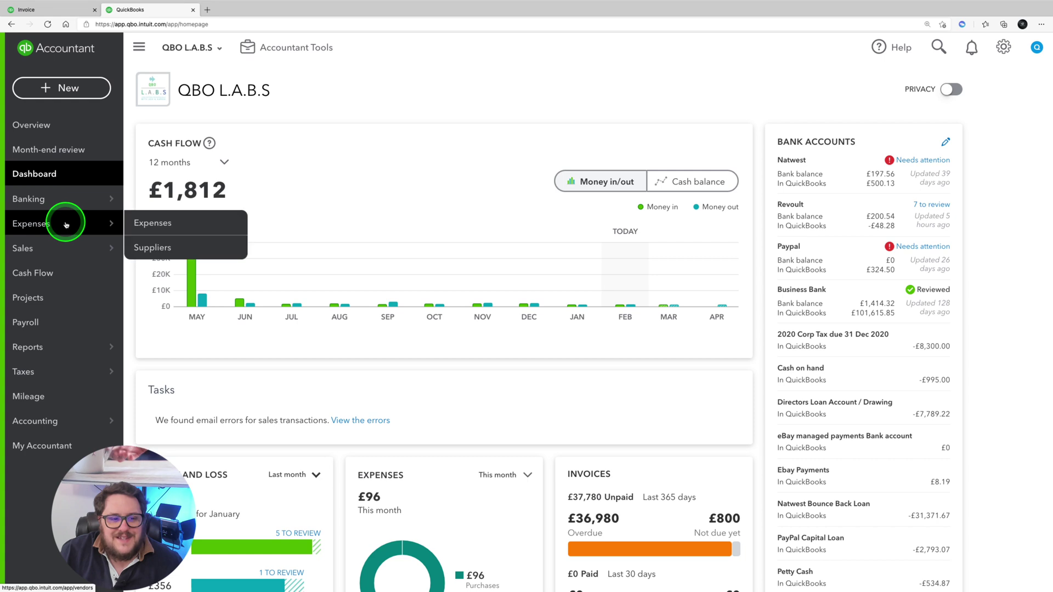
mouse_move(64, 244)
left_click(168, 345)
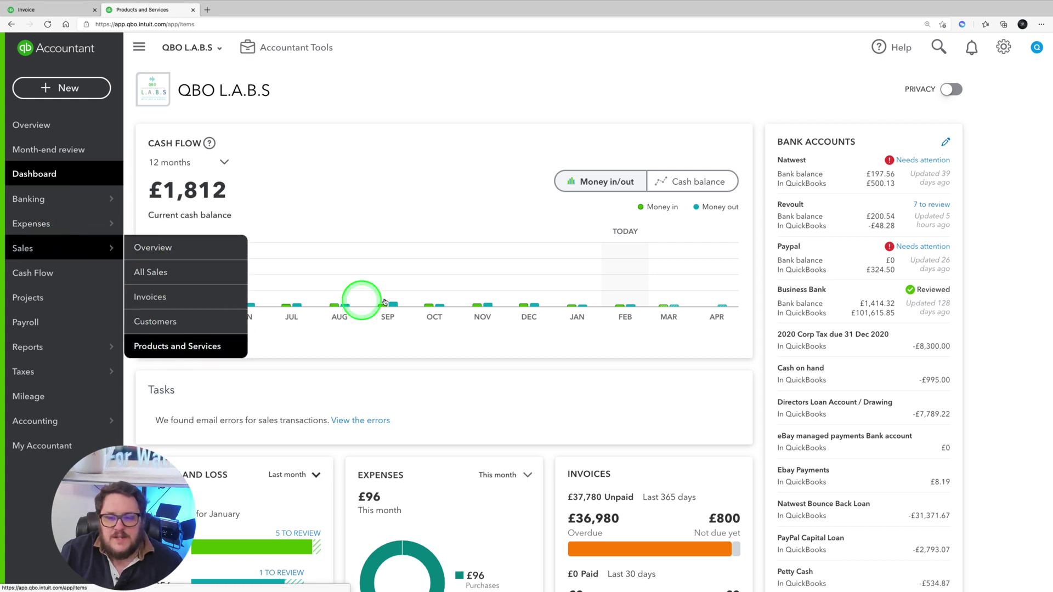
scroll(463, 353, "down", 3)
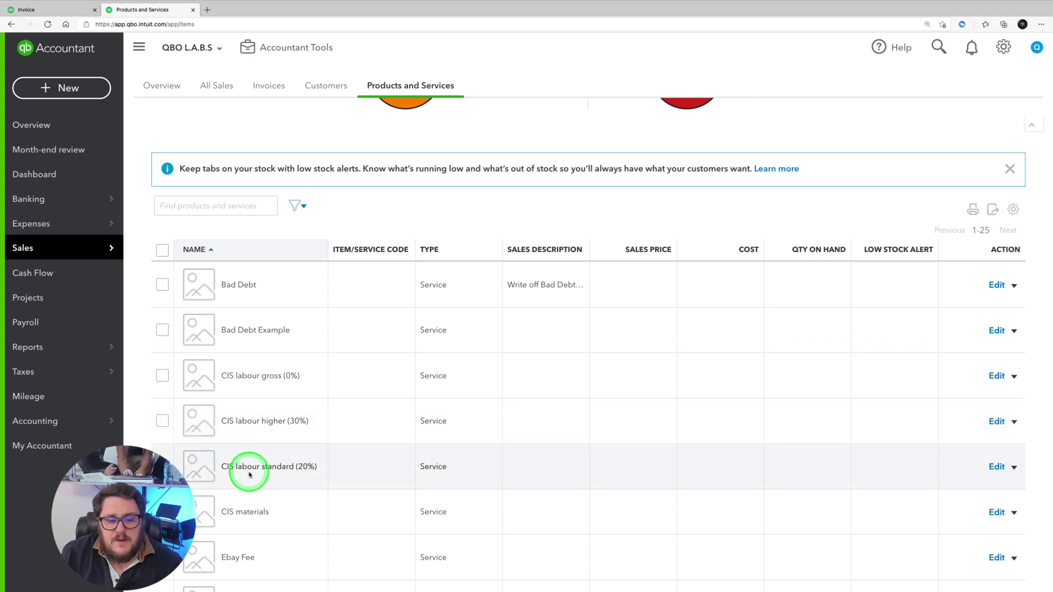
left_click(998, 467)
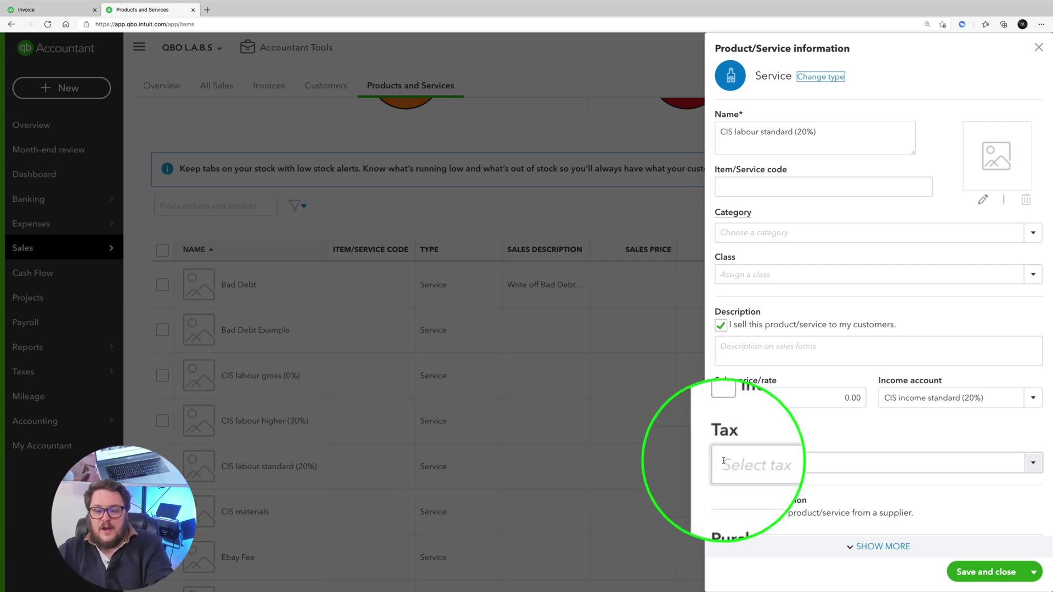
left_click(1033, 463)
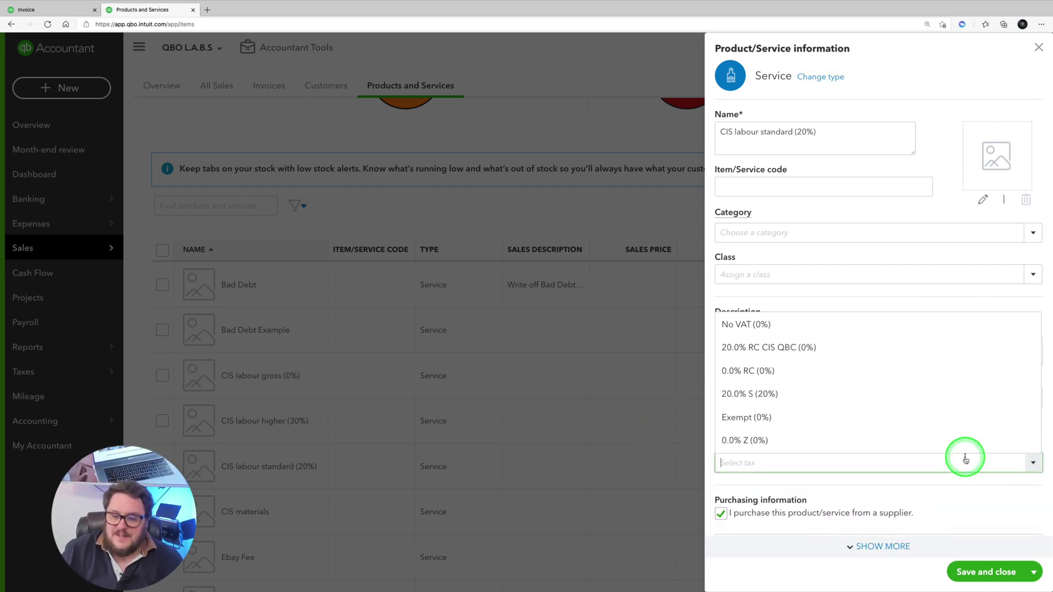
left_click(784, 348)
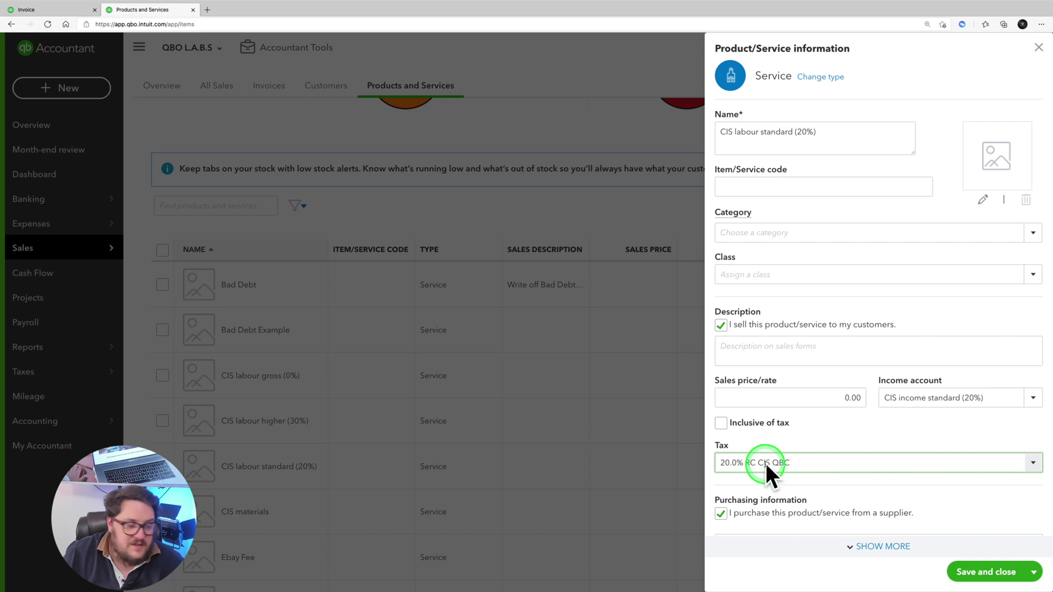
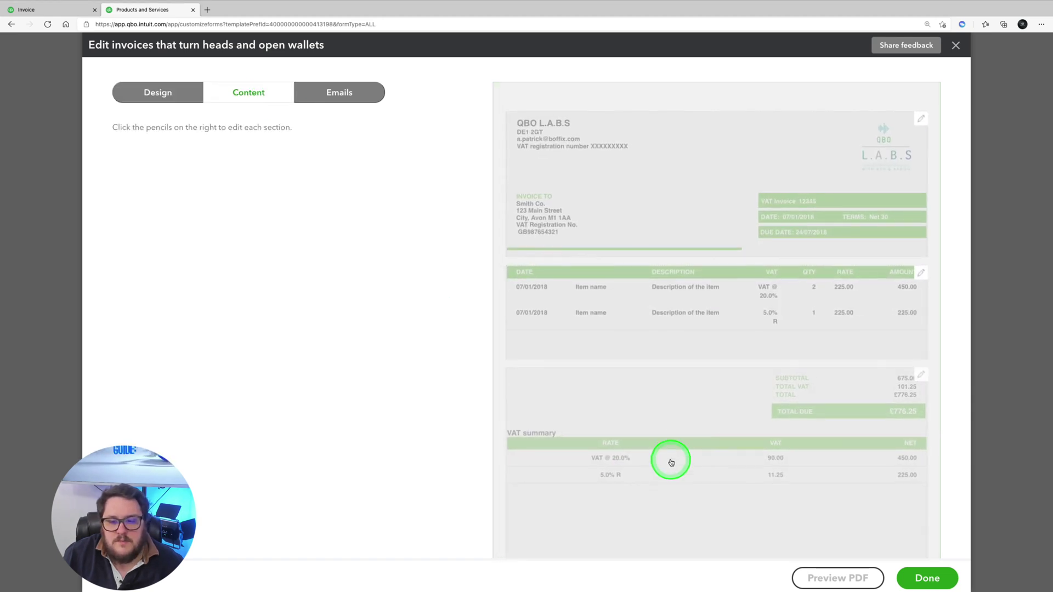
- Copy "reverse charge: Customer to pay the VAT to HMRC" from the GOV.UK VAT guide into the invoice template's footer section
left_click(667, 442)
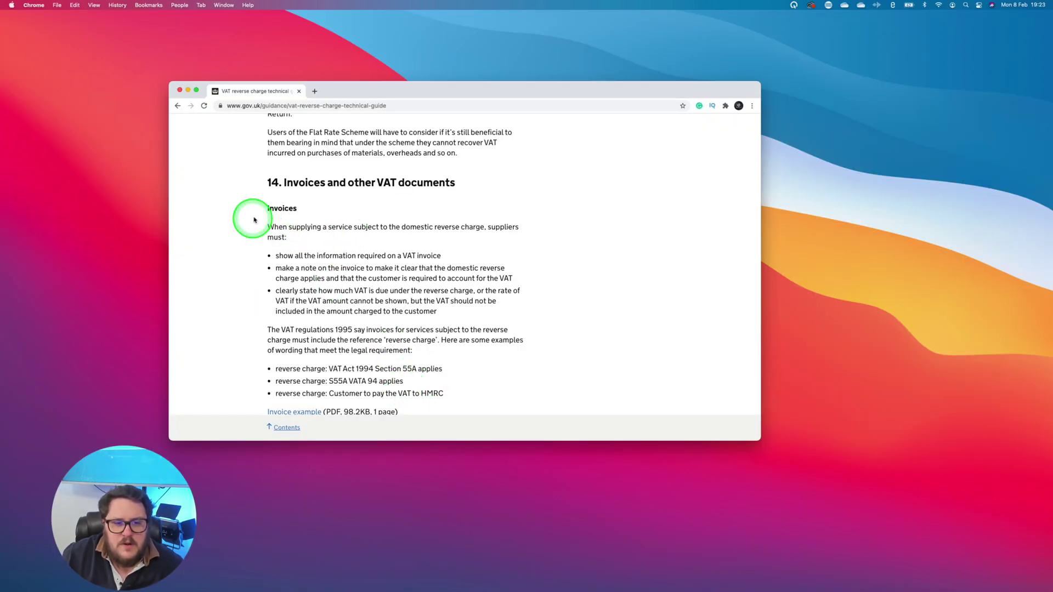
left_click_drag(449, 395, 265, 397)
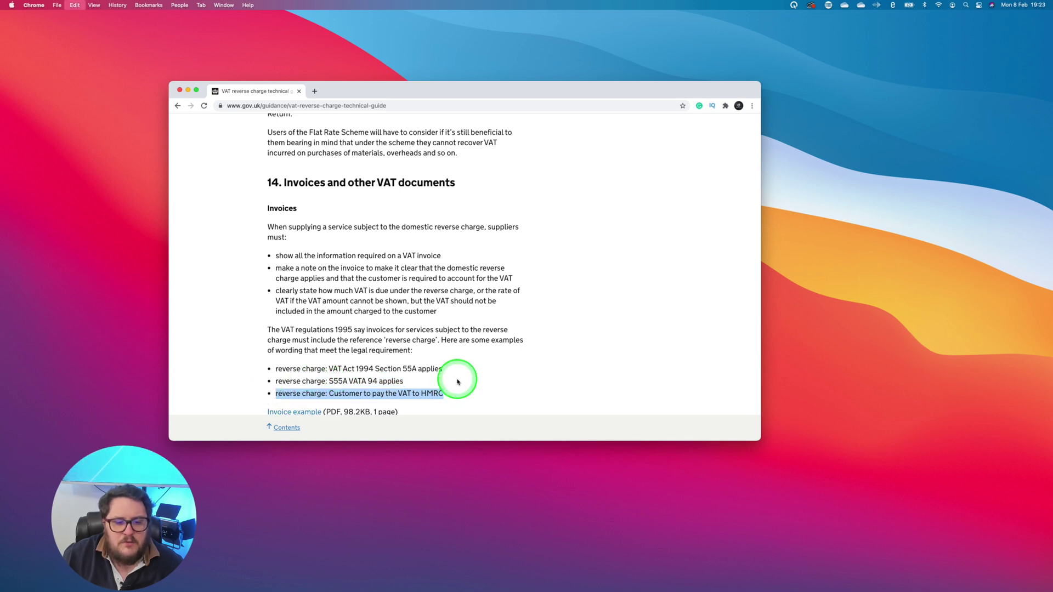
key("ctrl+Right")
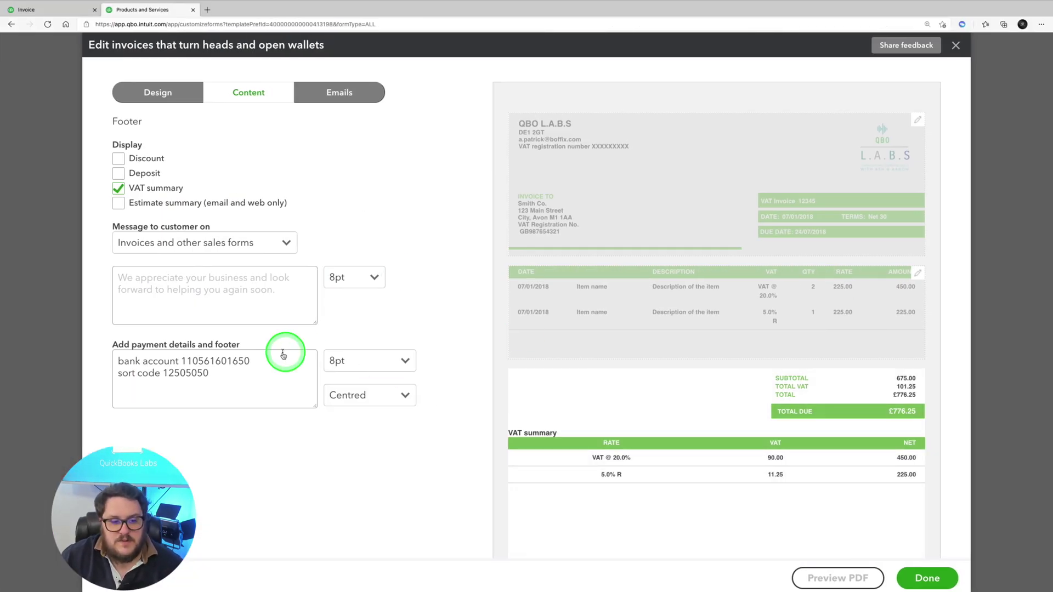
left_click(176, 298)
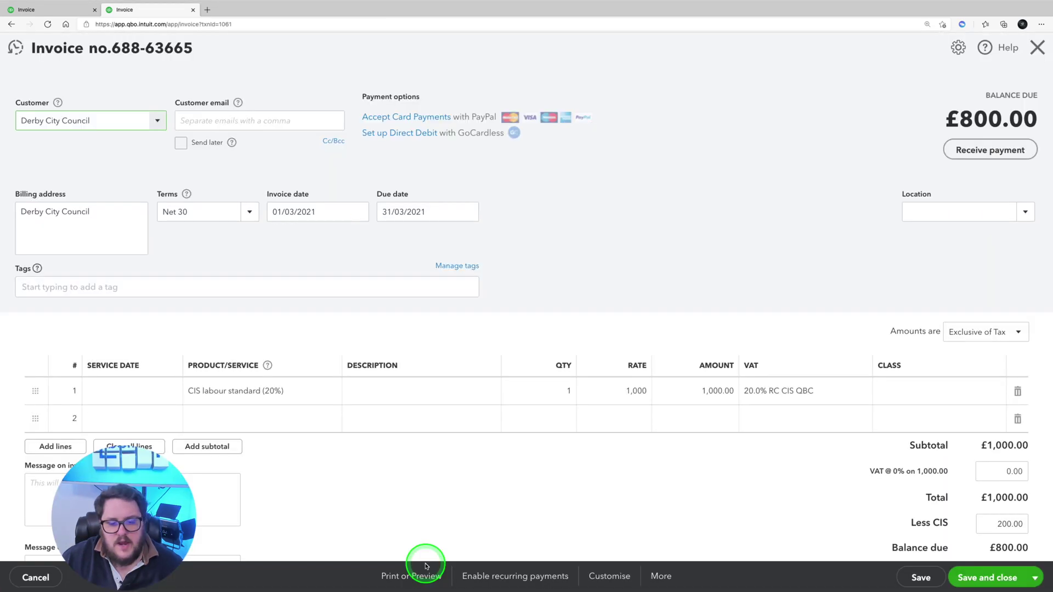
- Examine the print preview of the Derby City Council invoice, including its totals, VAT summary and footer wording, and close it
left_click(422, 573)
left_click(412, 514)
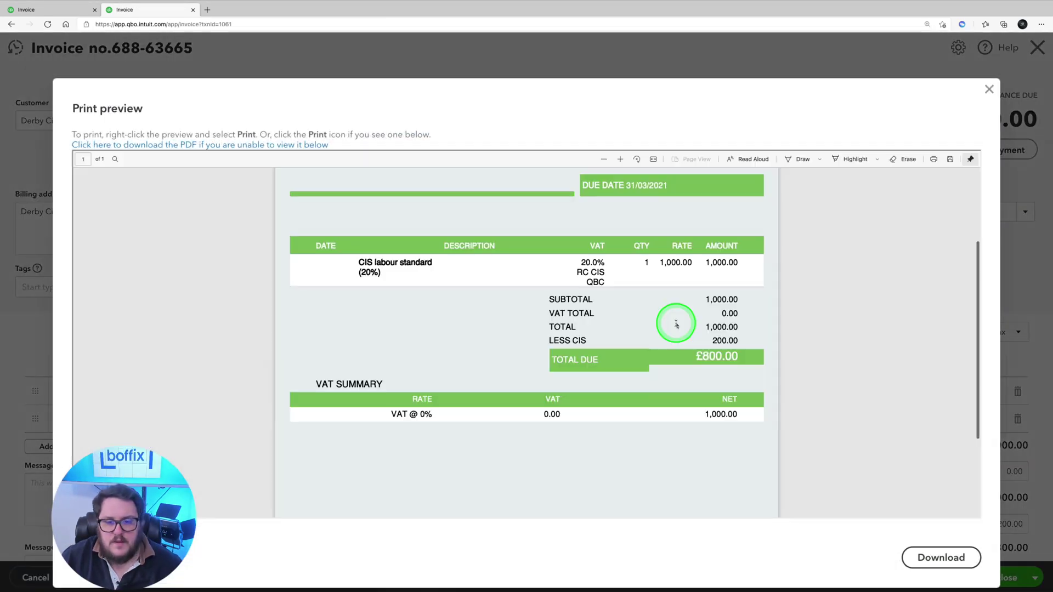
scroll(673, 323, "down", 3)
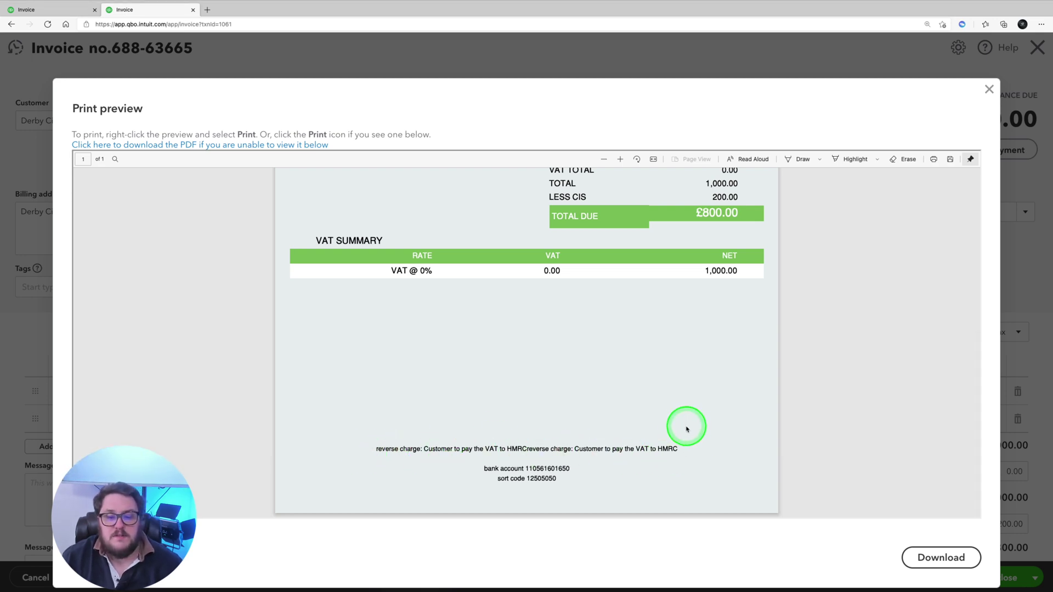
scroll(661, 360, "up", 6)
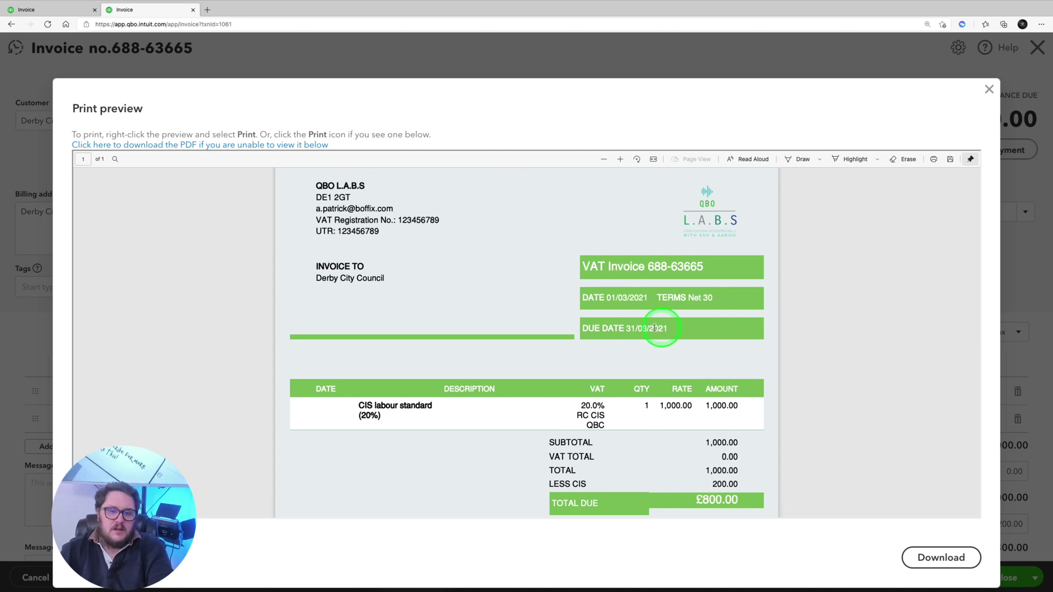
scroll(658, 327, "down", 1)
scroll(675, 326, "up", 2)
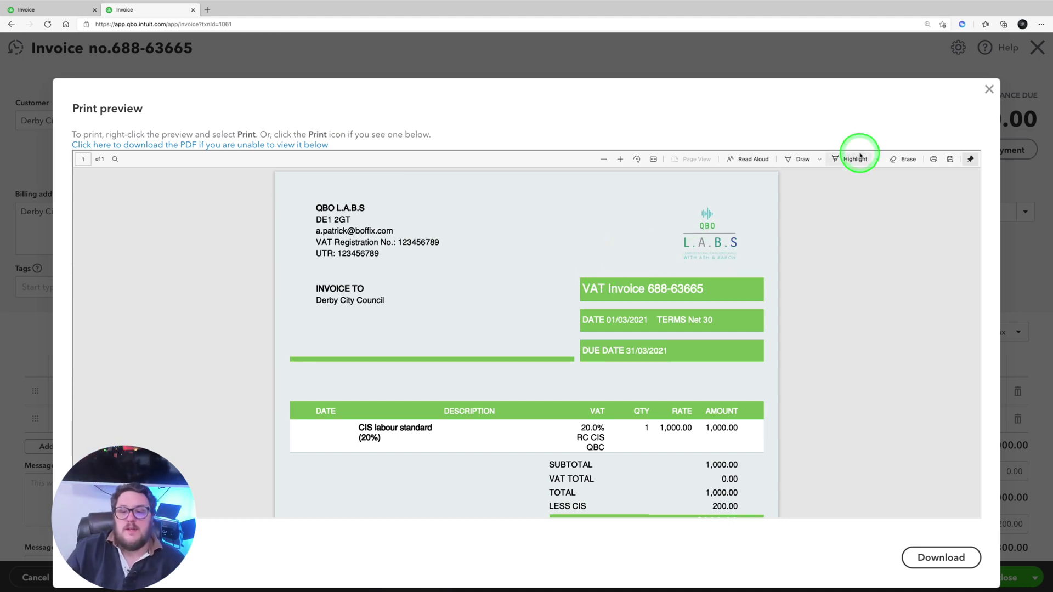
left_click(989, 90)
- Set the message on the invoice to "reverse charge: Customer to pay the VAT to HMRC" and save the invoice
scroll(64, 355, "down", 2)
left_click(63, 355)
key("ctrl+v")
key("ctrl+v")
key("ctrl+v")
key("ctrl+v")
key("ctrl+z")
key("ctrl+z")
key("ctrl+z")
left_click(868, 581)
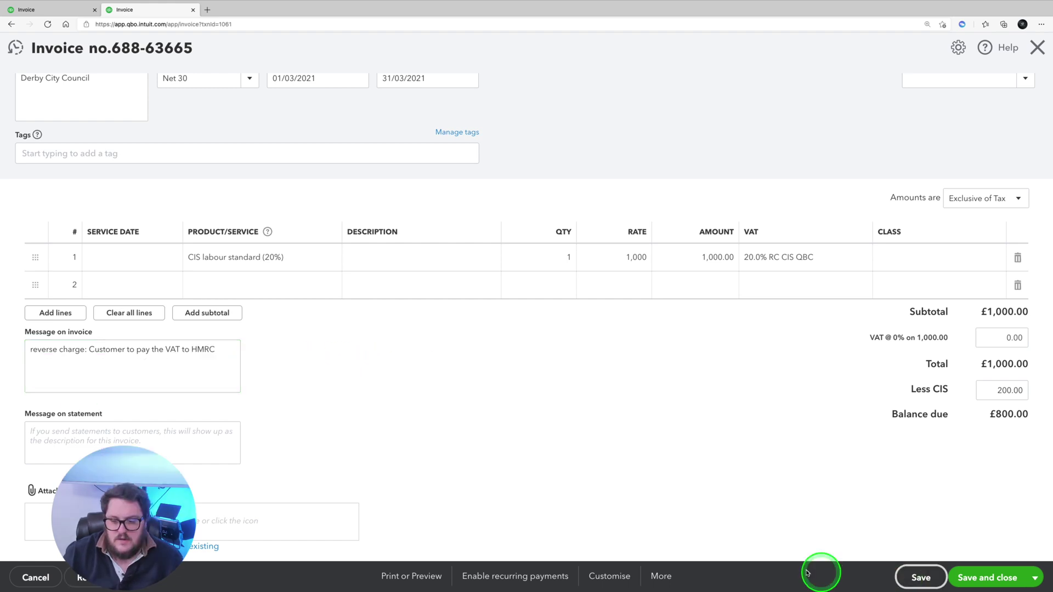
- Review the message placement in the invoice's print preview and the alternative reverse-charge wordings in the GOV.UK VAT guide
left_click(412, 575)
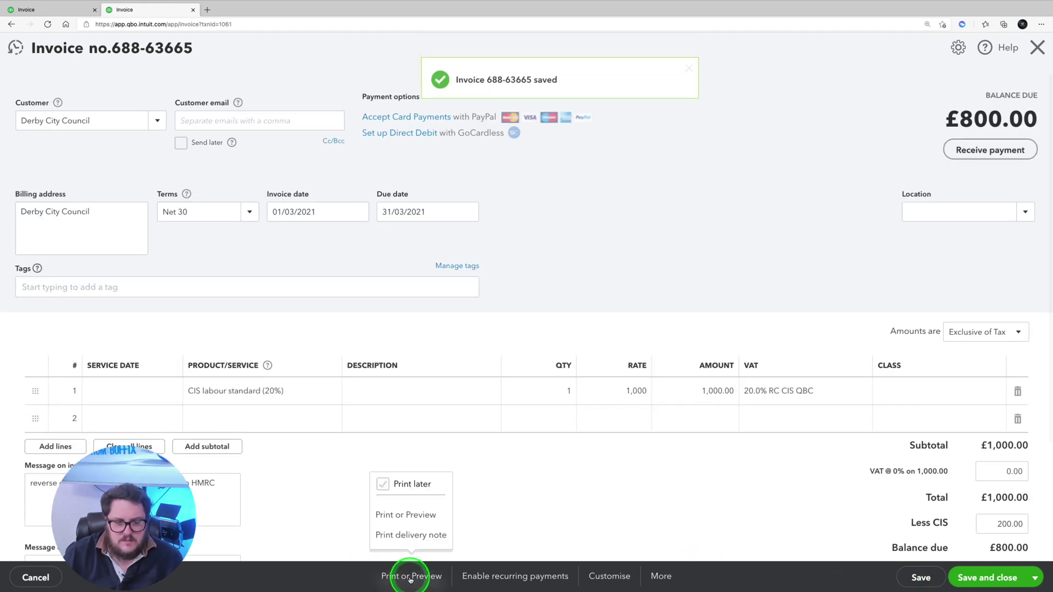
left_click(412, 512)
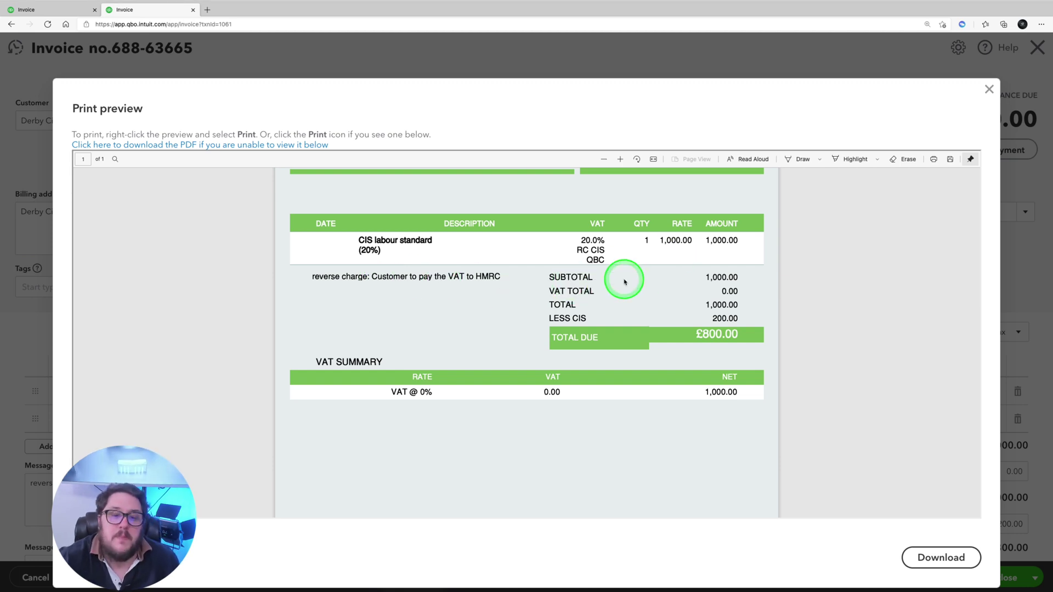
key("ctrl+Left")
left_click(418, 357)
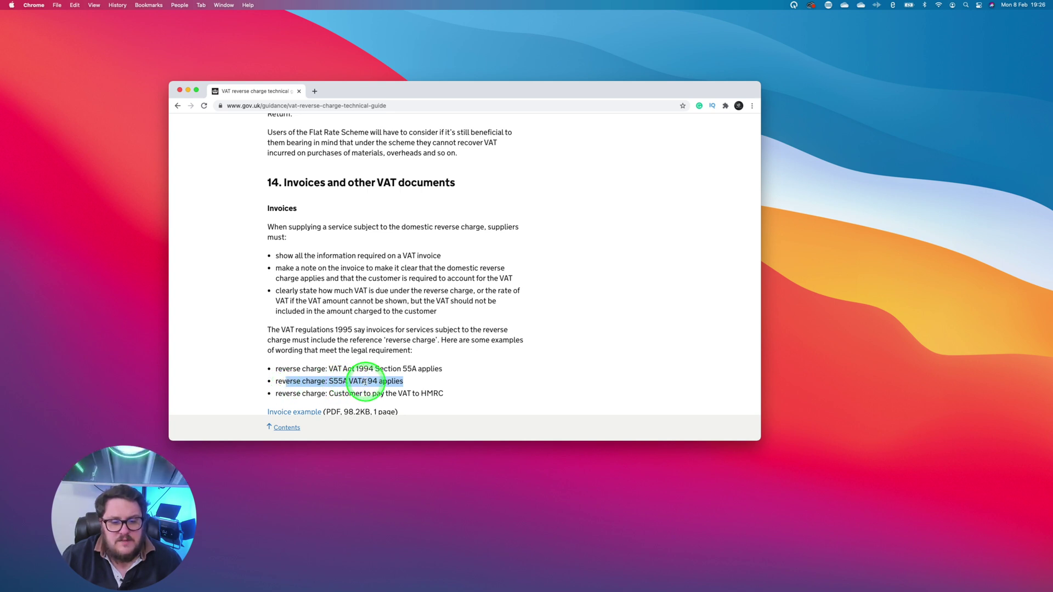
left_click_drag(446, 369, 295, 368)
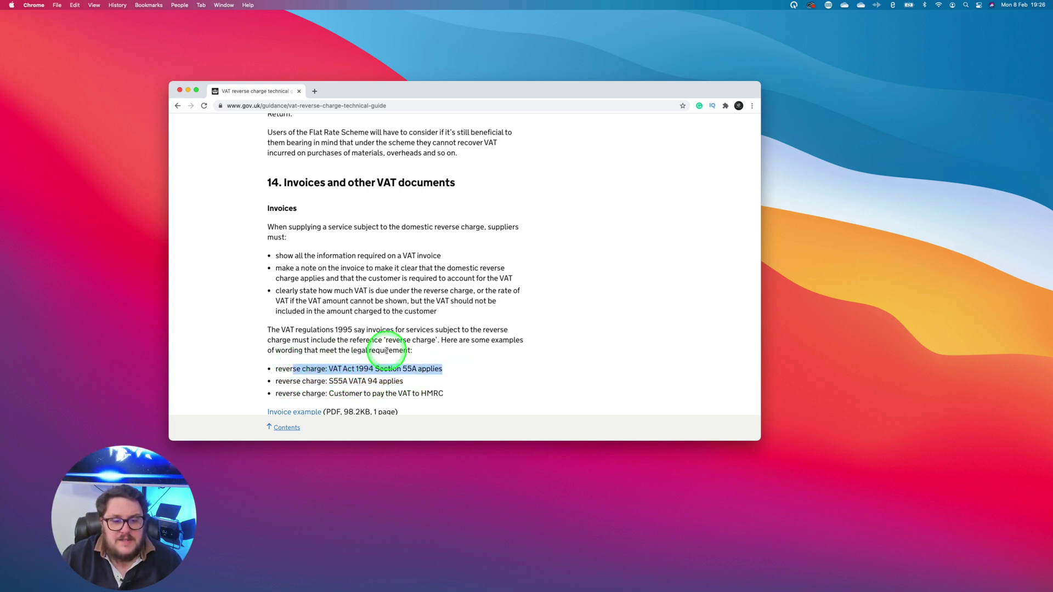
scroll(381, 351, "up", 1)
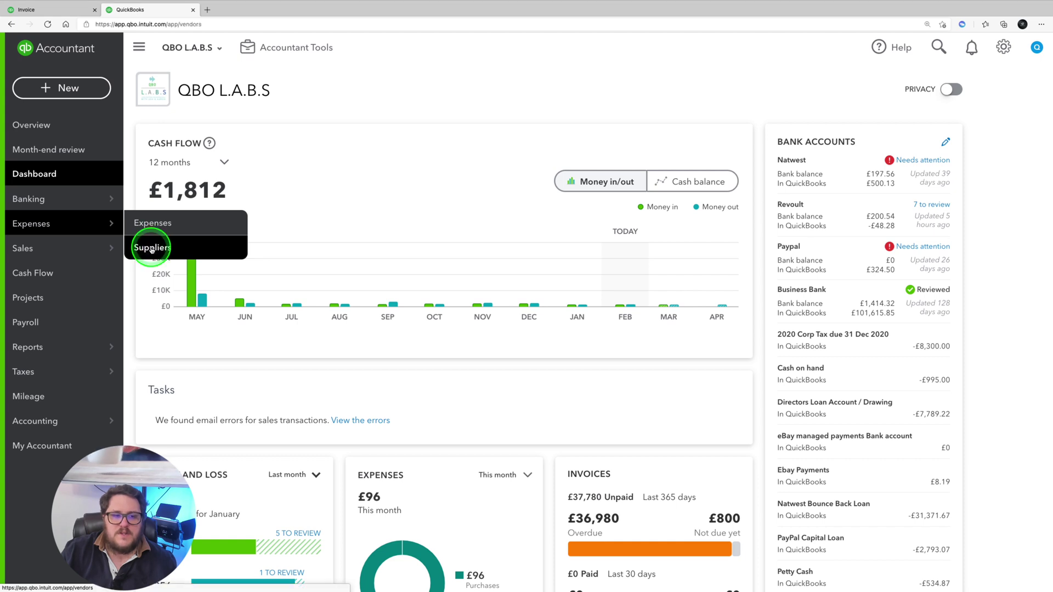
- Open the supplier listed directly after P C World for editing and mark it as a subcontractor
left_click(151, 248)
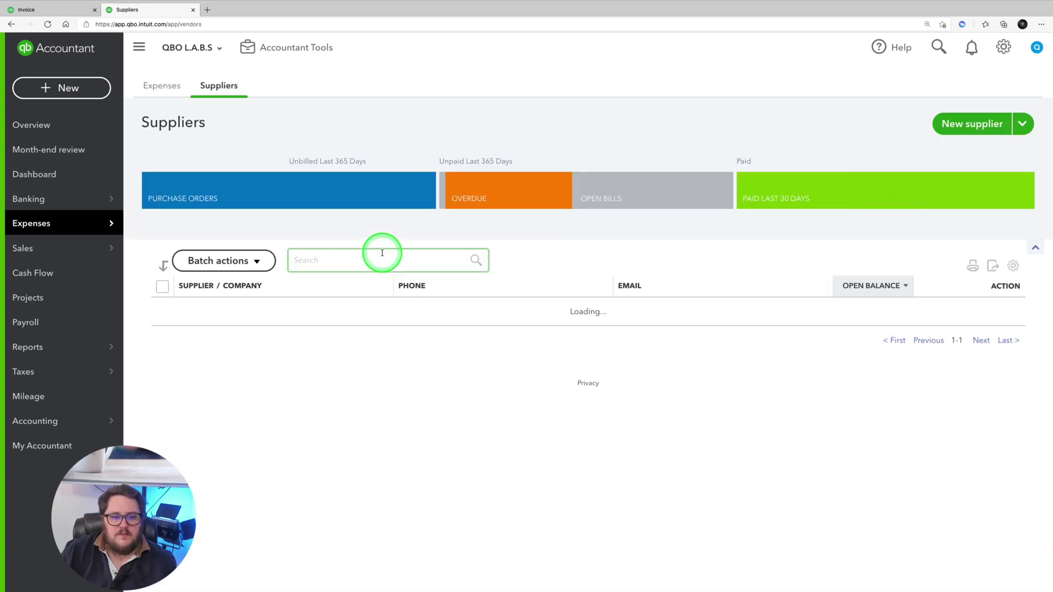
scroll(384, 250, "down", 3)
scroll(208, 206, "up", 1)
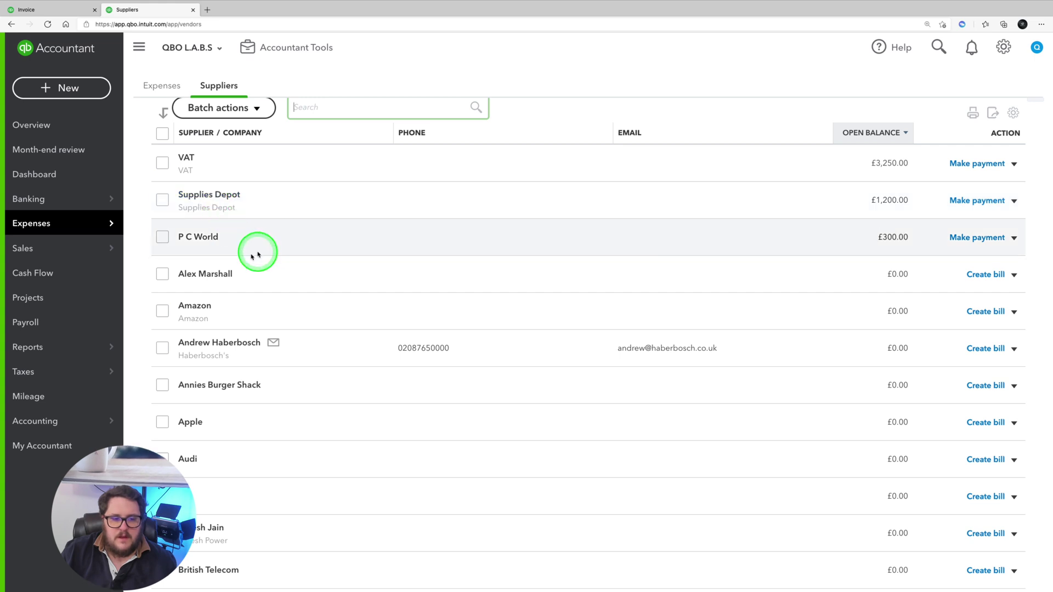
left_click(200, 270)
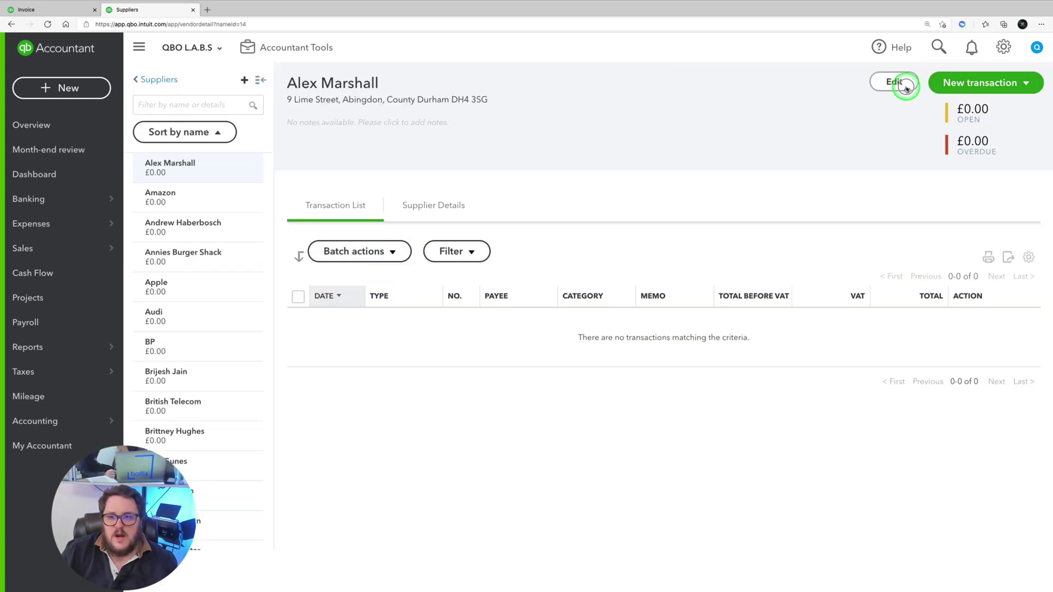
left_click(903, 86)
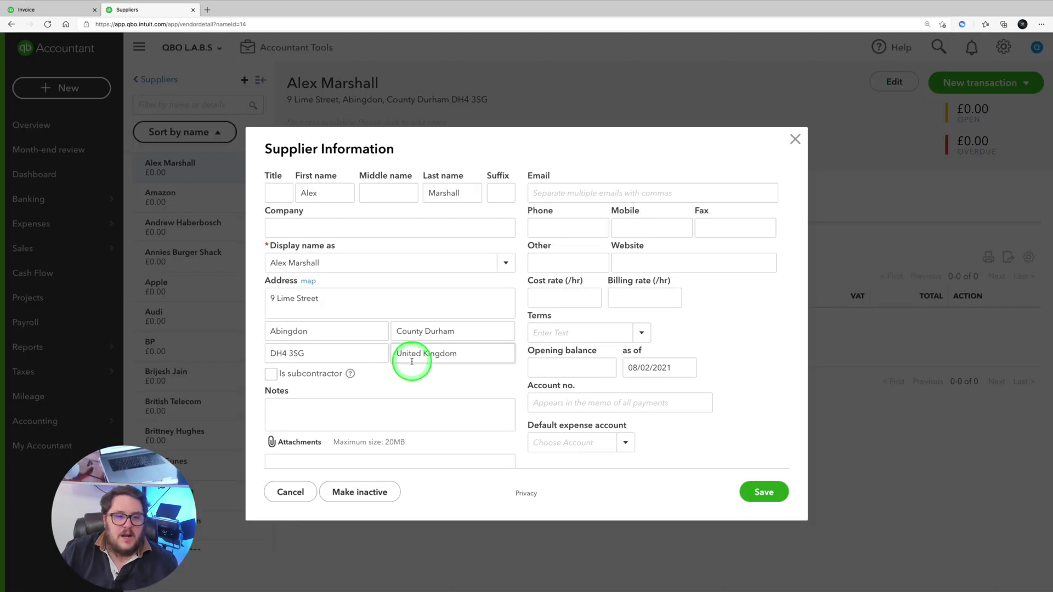
left_click(271, 374)
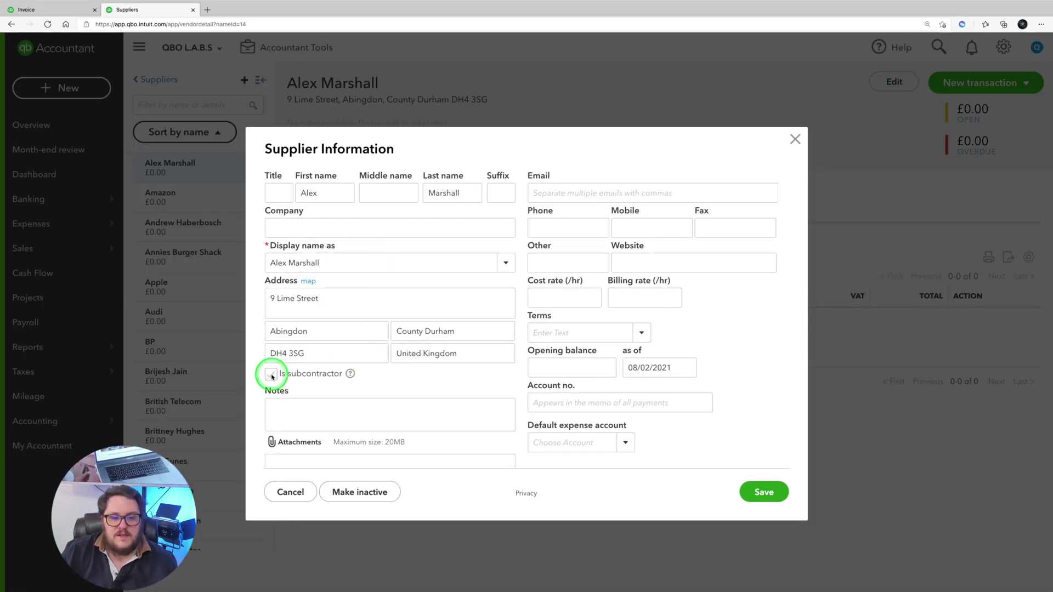
- Set the subcontractor type in the supplier's CIS information to Company Subcontractor and save the supplier
scroll(380, 372, "down", 3)
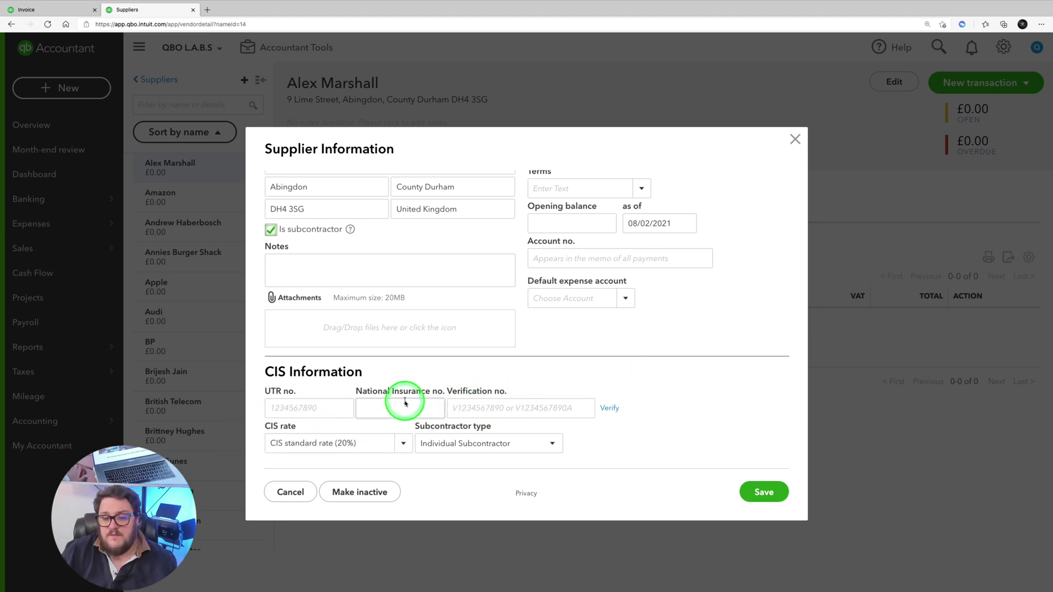
left_click(554, 445)
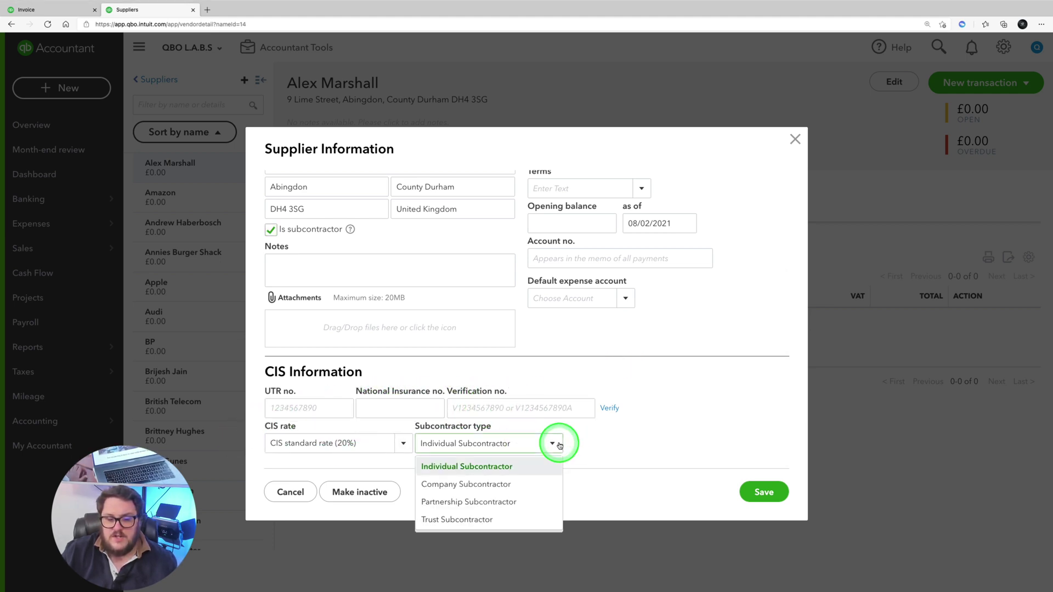
left_click(519, 484)
left_click(760, 492)
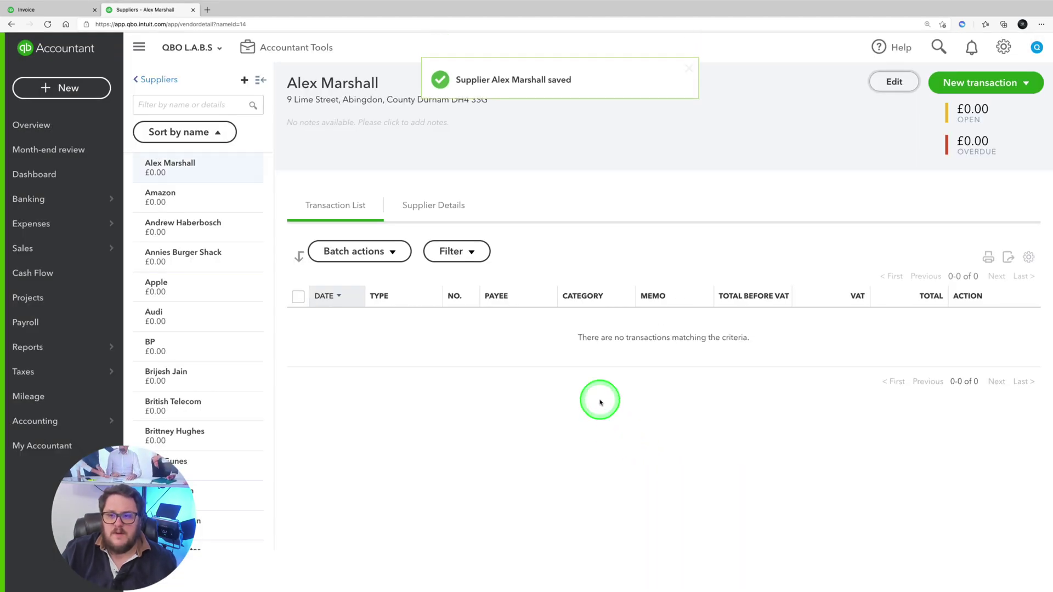
- Create an expense for this supplier dated 01/03/2021 with an amount of 1000 on the CIS cost standard (20%) line
left_click(999, 82)
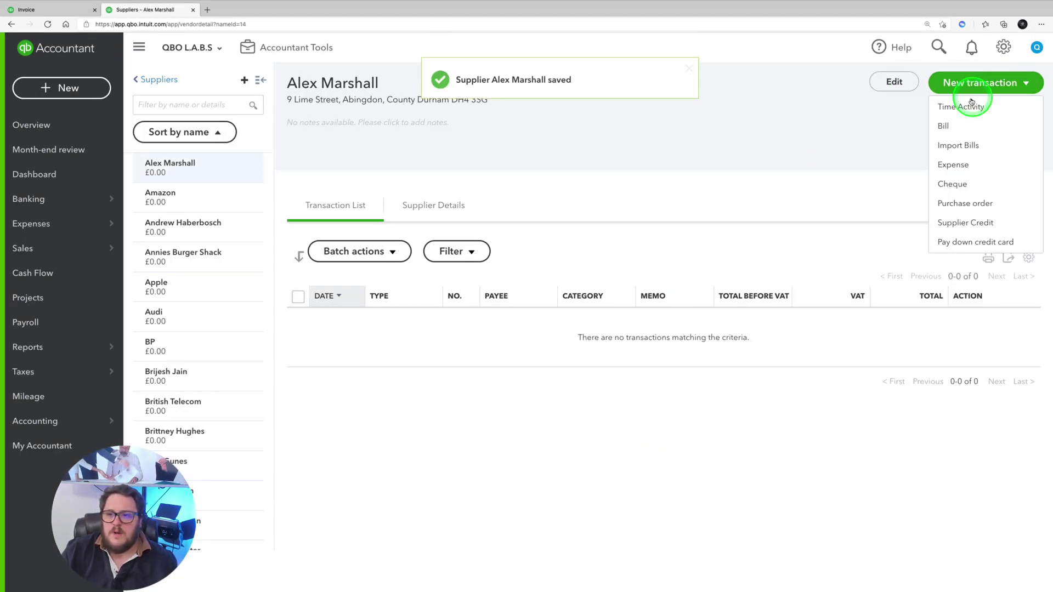
left_click(975, 163)
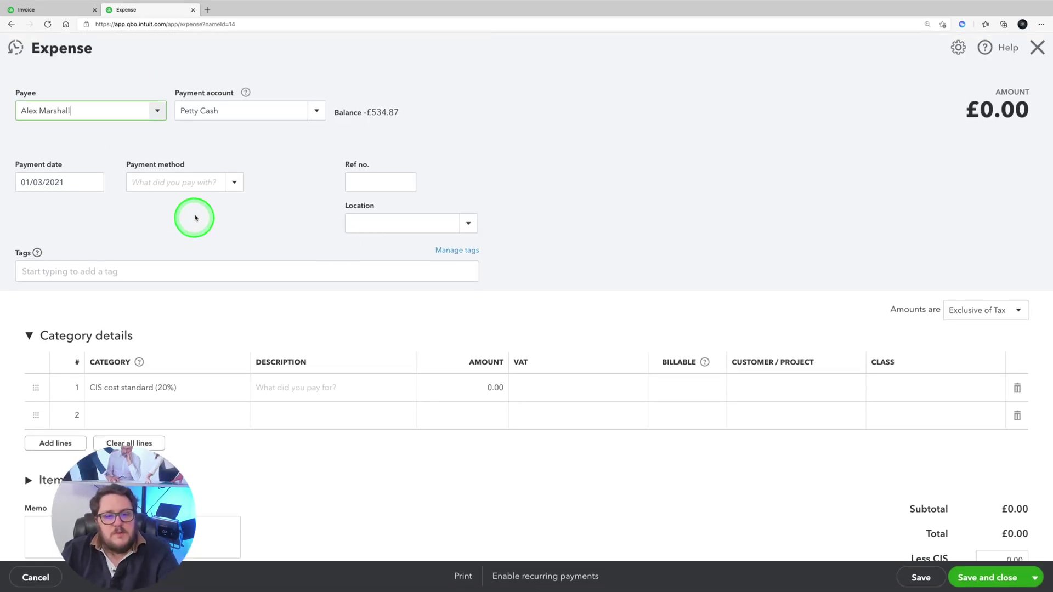
left_click(47, 181)
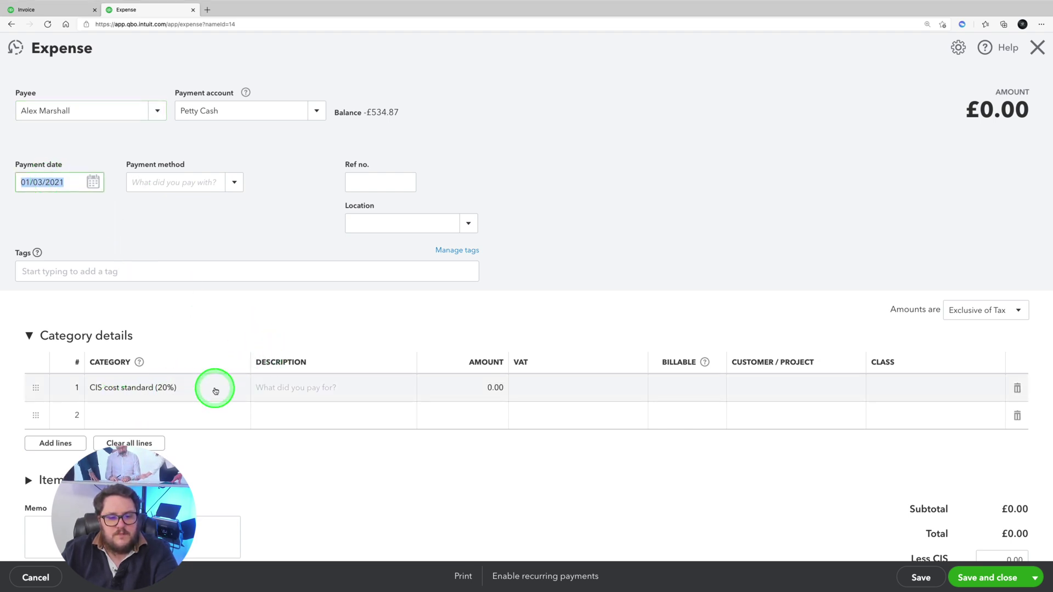
left_click(494, 387)
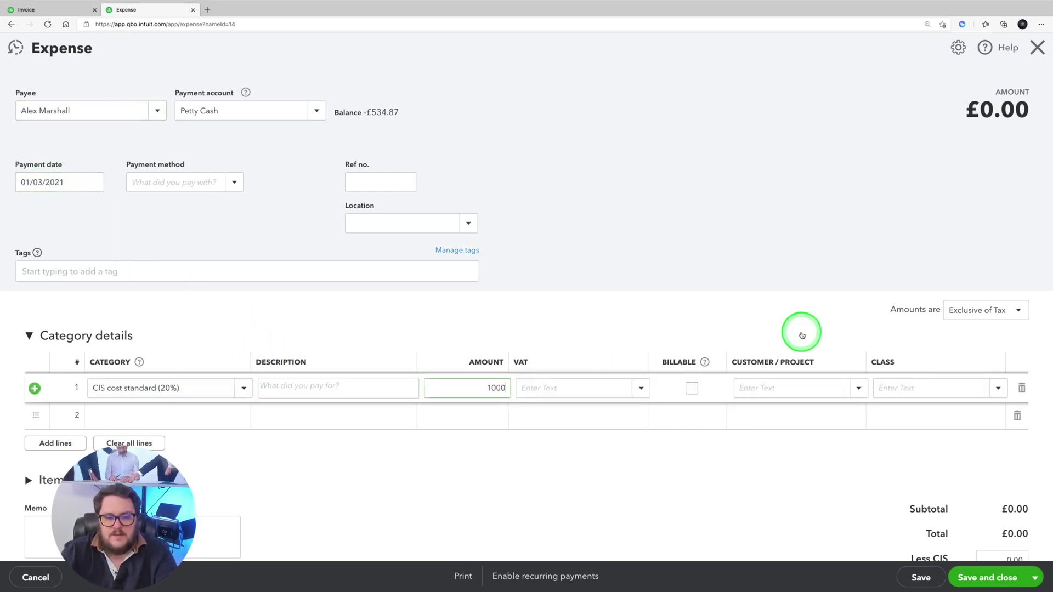
key("Tab")
- Apply the 20.0% RC SG VAT rate to the expense's CIS cost line and check the VAT and CIS amounts
scroll(802, 335, "down", 1)
left_click_drag(522, 316, 563, 319)
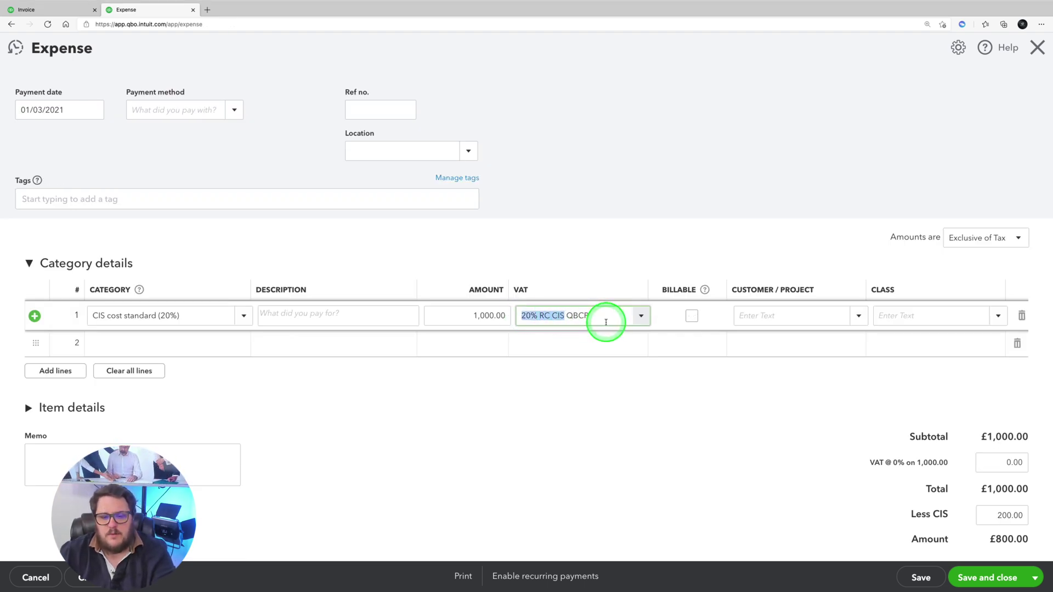
scroll(801, 346, "down", 2)
left_click(959, 376)
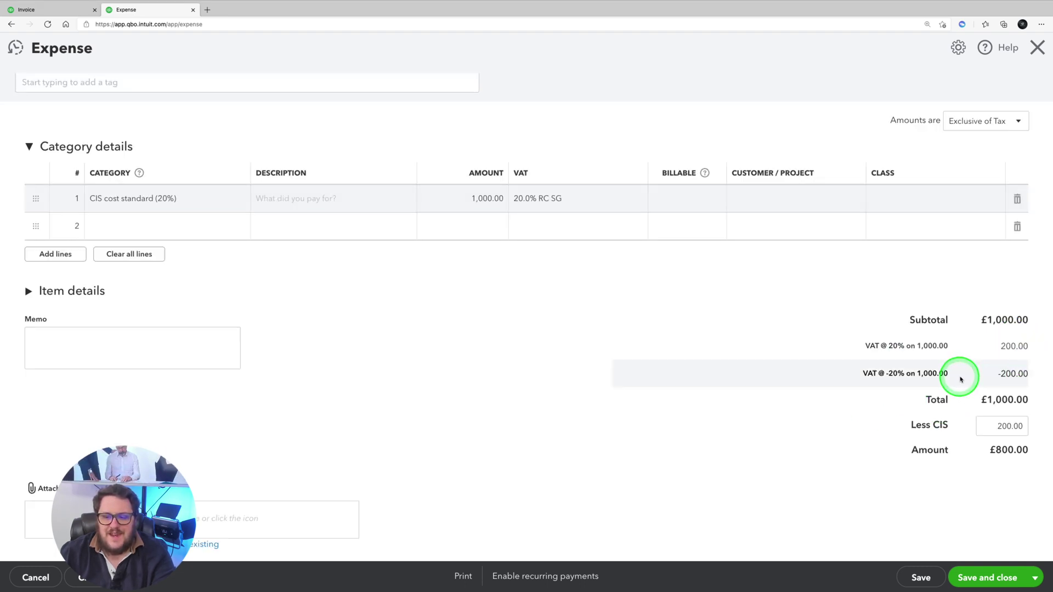
- Save and close the expense, and open the VAT return for 01/01/2021 to 31/03/2021 for preparation
left_click(994, 575)
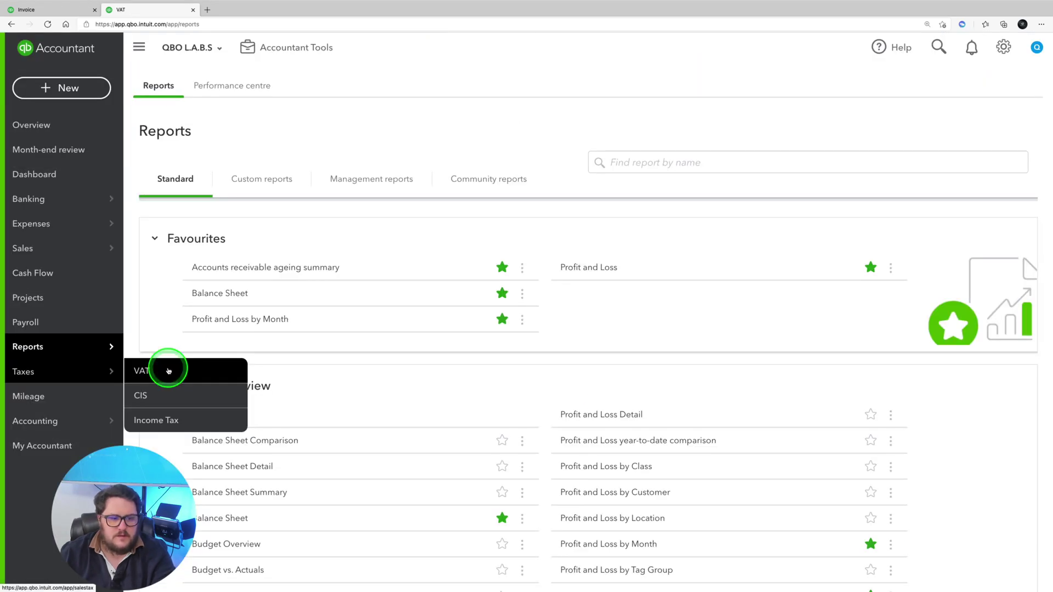
left_click(164, 369)
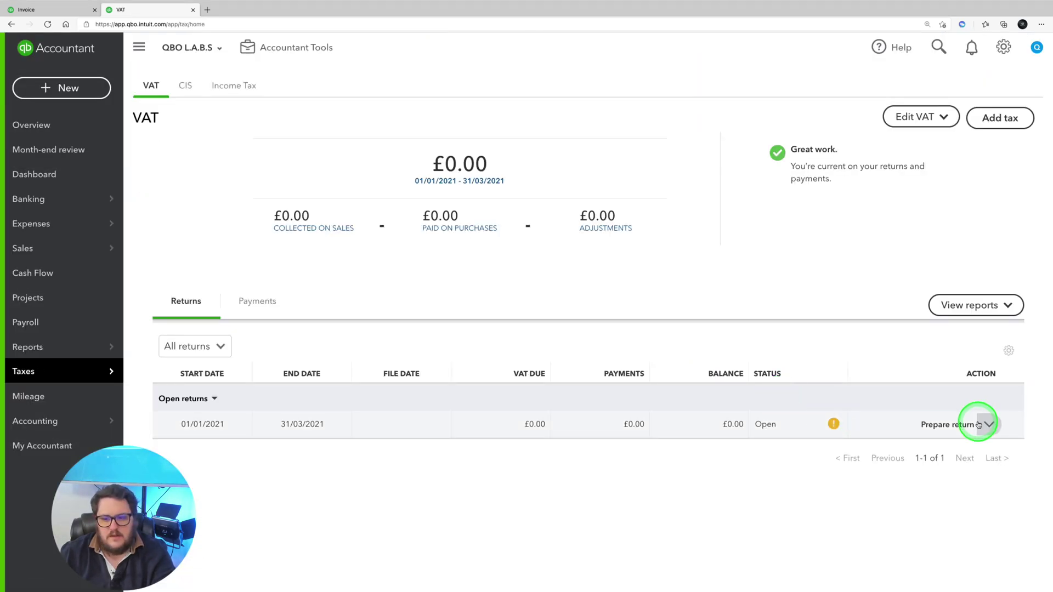
left_click(955, 427)
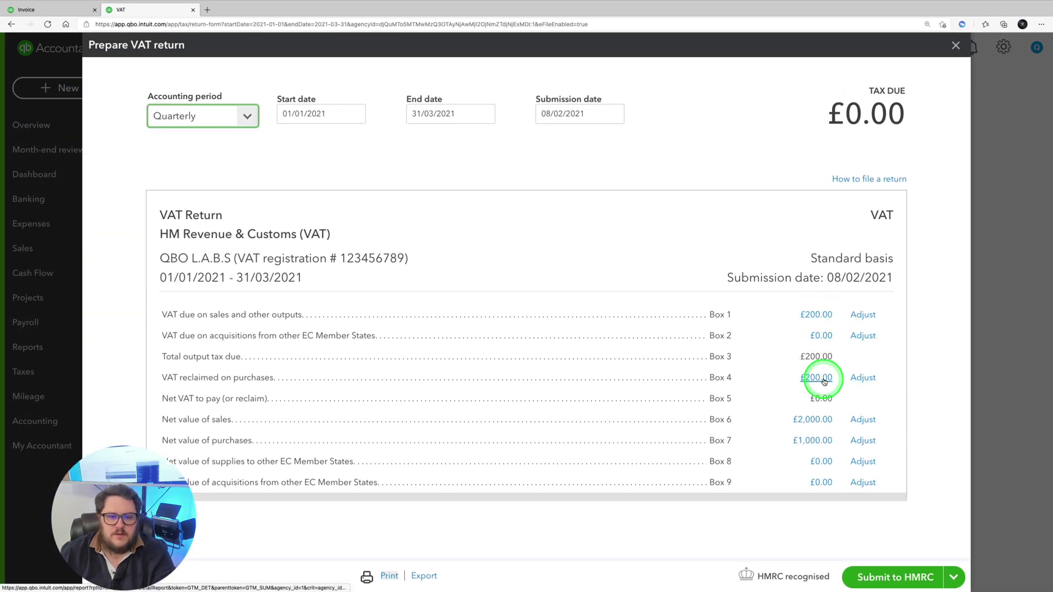
- Examine the transactions behind Box 1 and Box 4 of the VAT return, and go back to the return
left_click(817, 314)
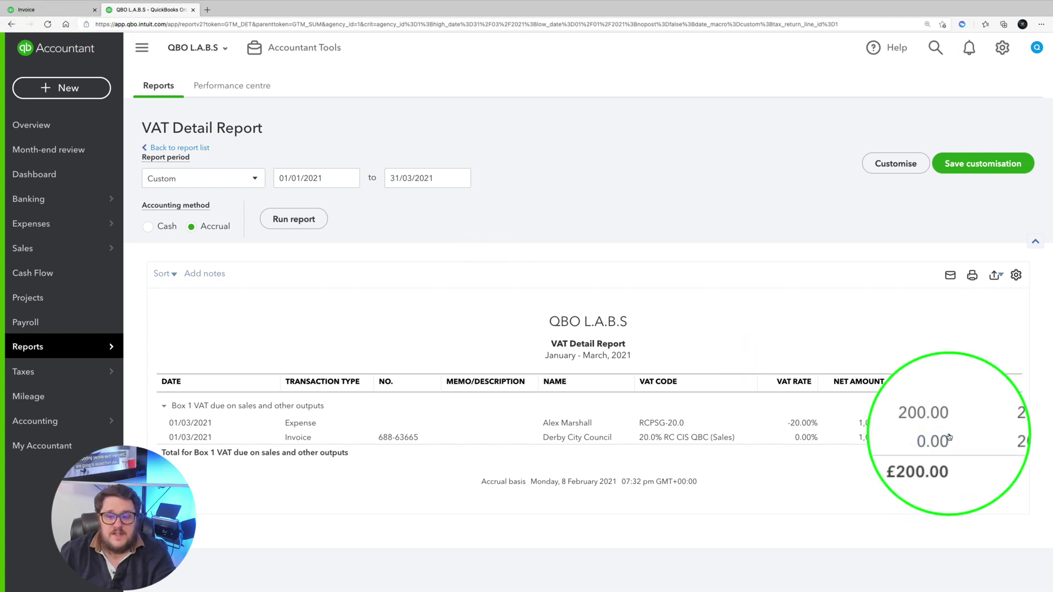
left_click(11, 24)
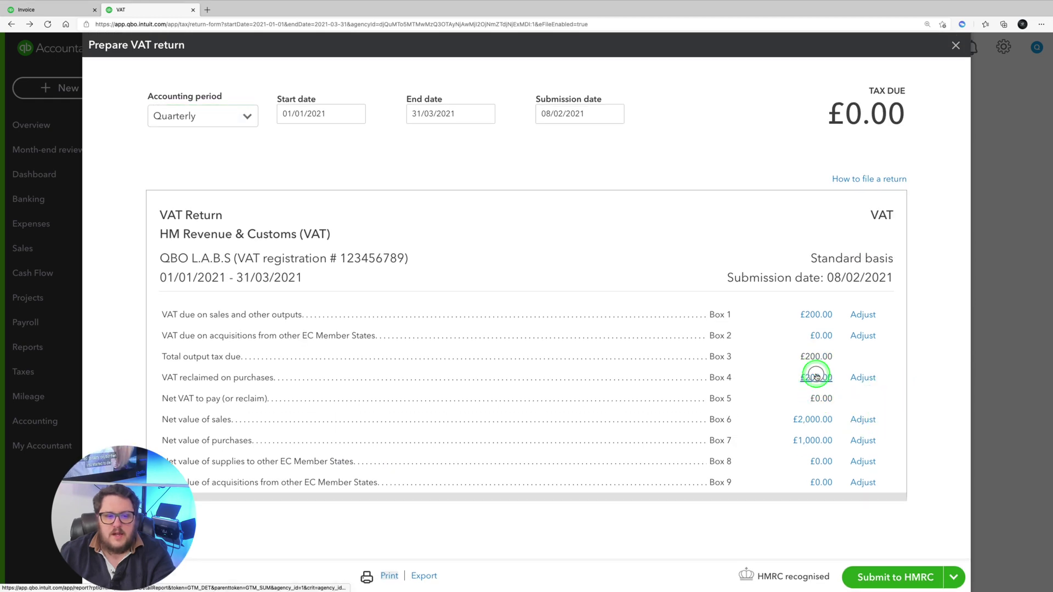
left_click(816, 377)
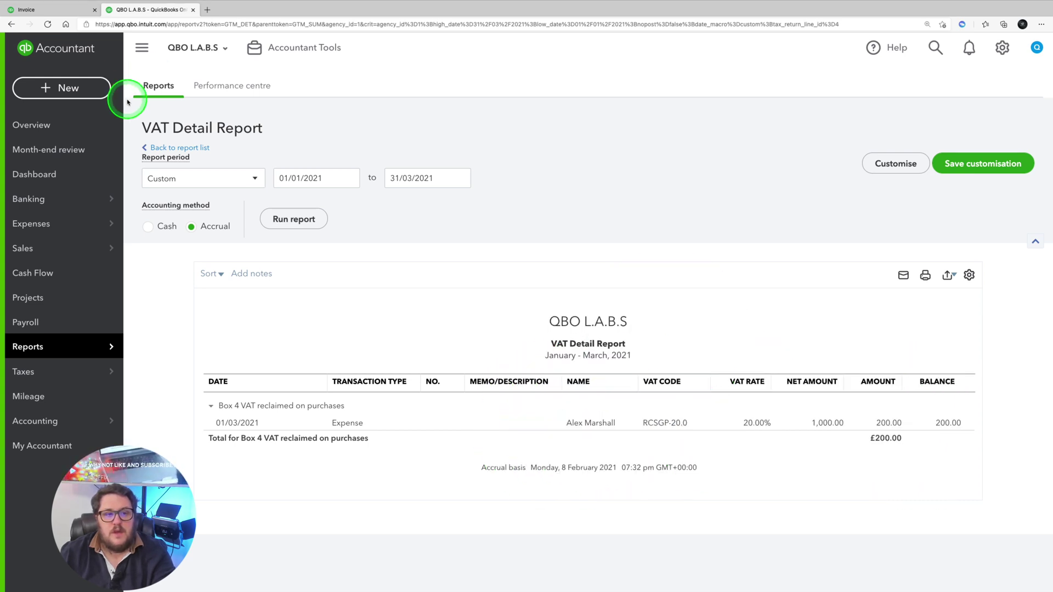
left_click(164, 149)
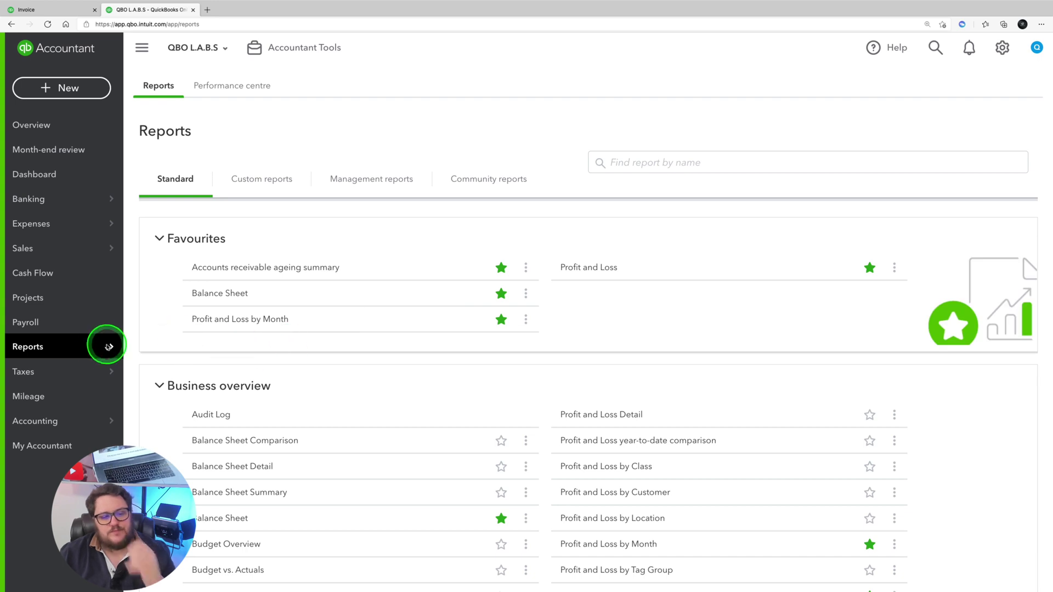
left_click(61, 372)
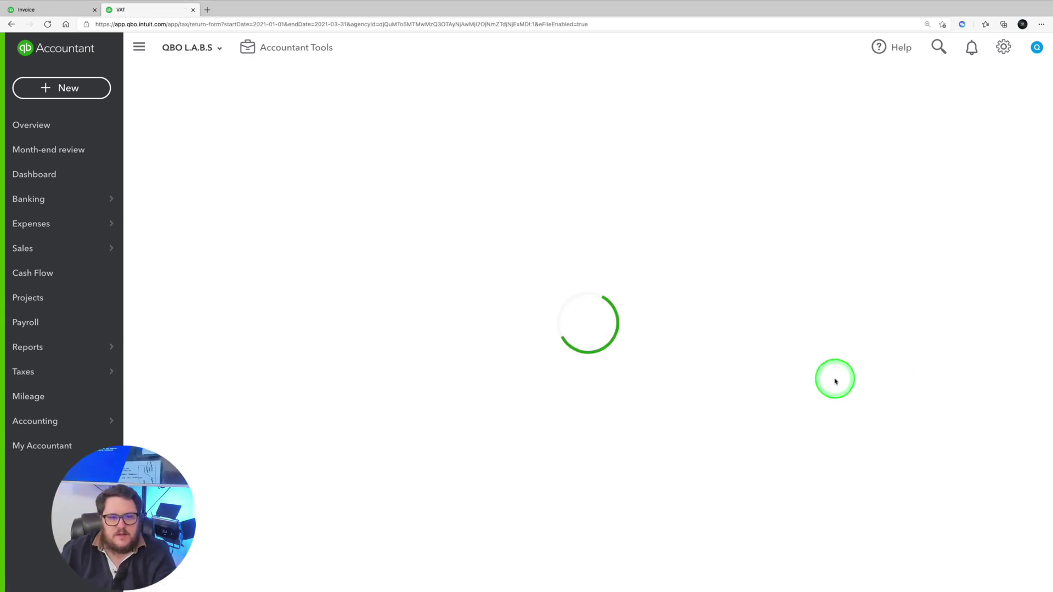